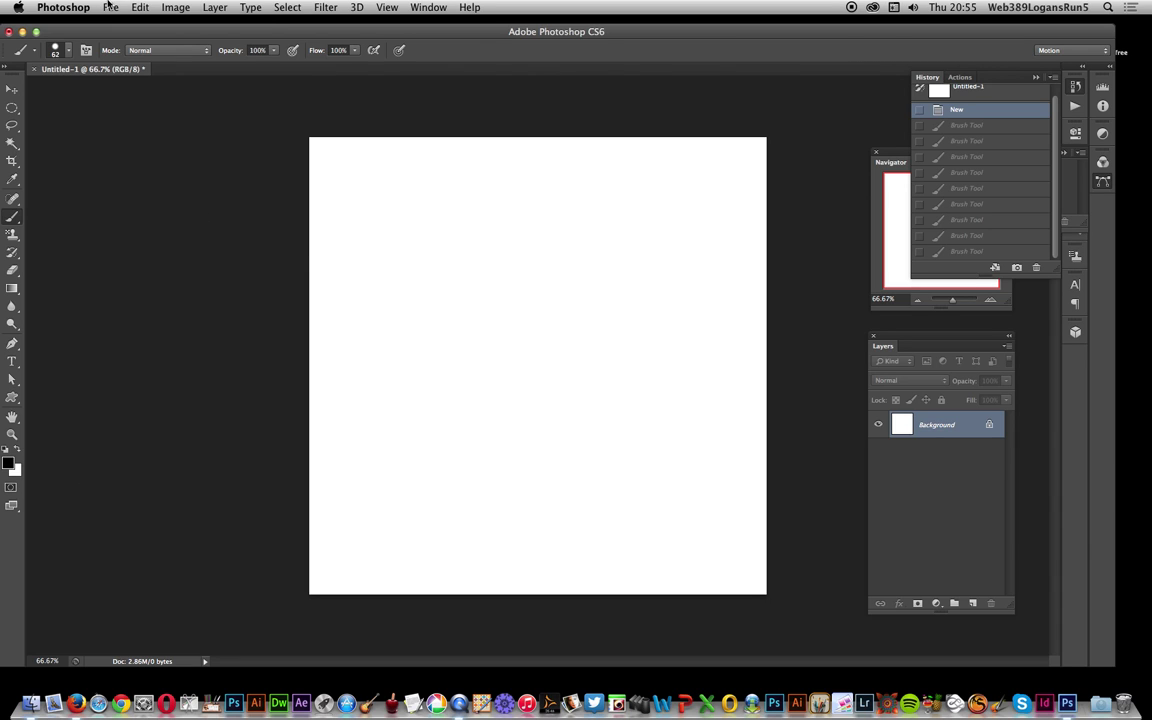
click(141, 7)
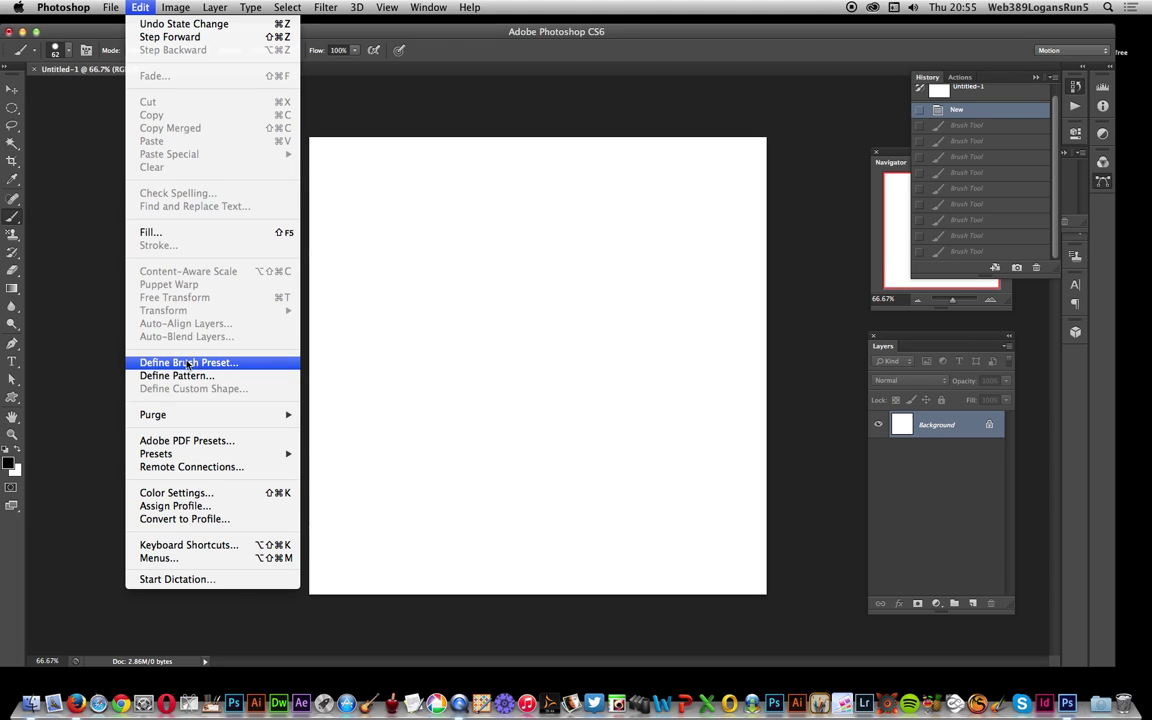
click(45, 355)
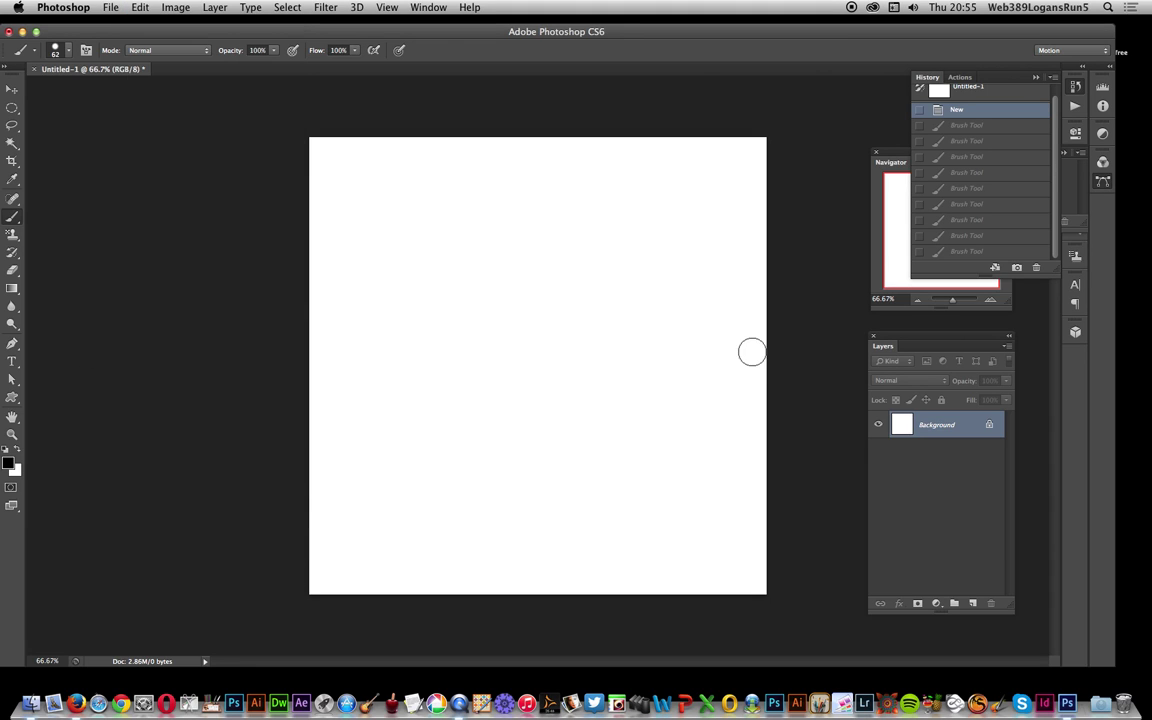
Draw a large black cross in the middle of the canvas with the Custom Shape tool, using the thick Latin cross shape.
key(u)
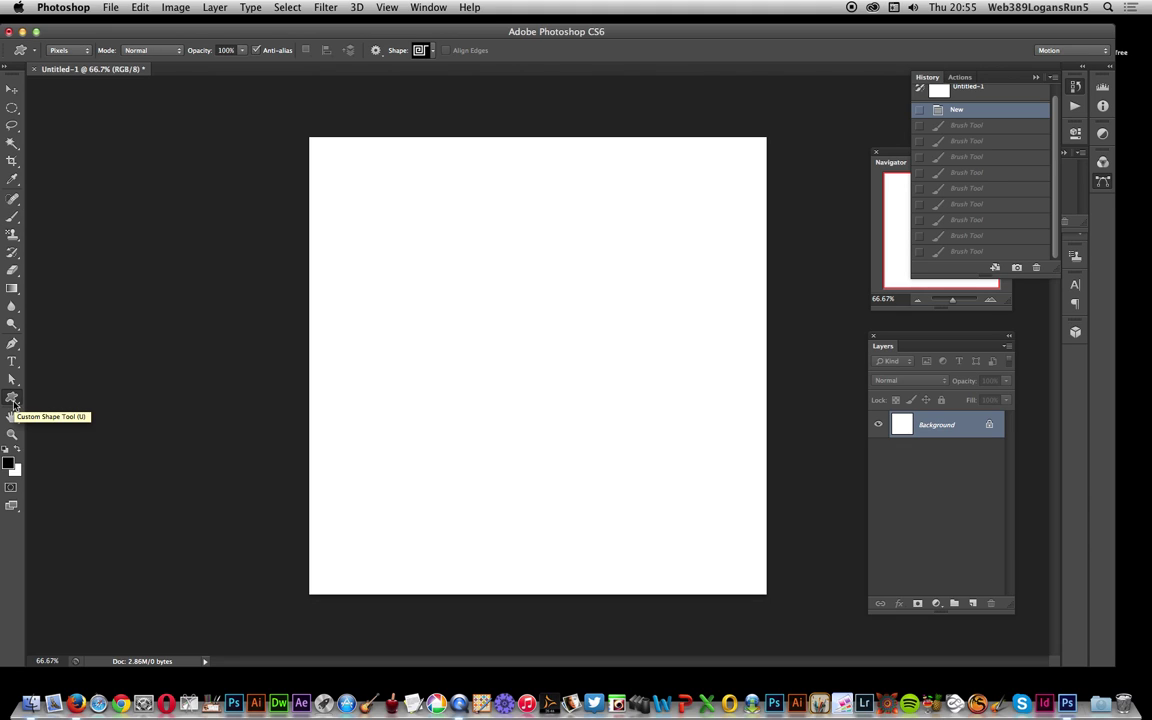
click(13, 400)
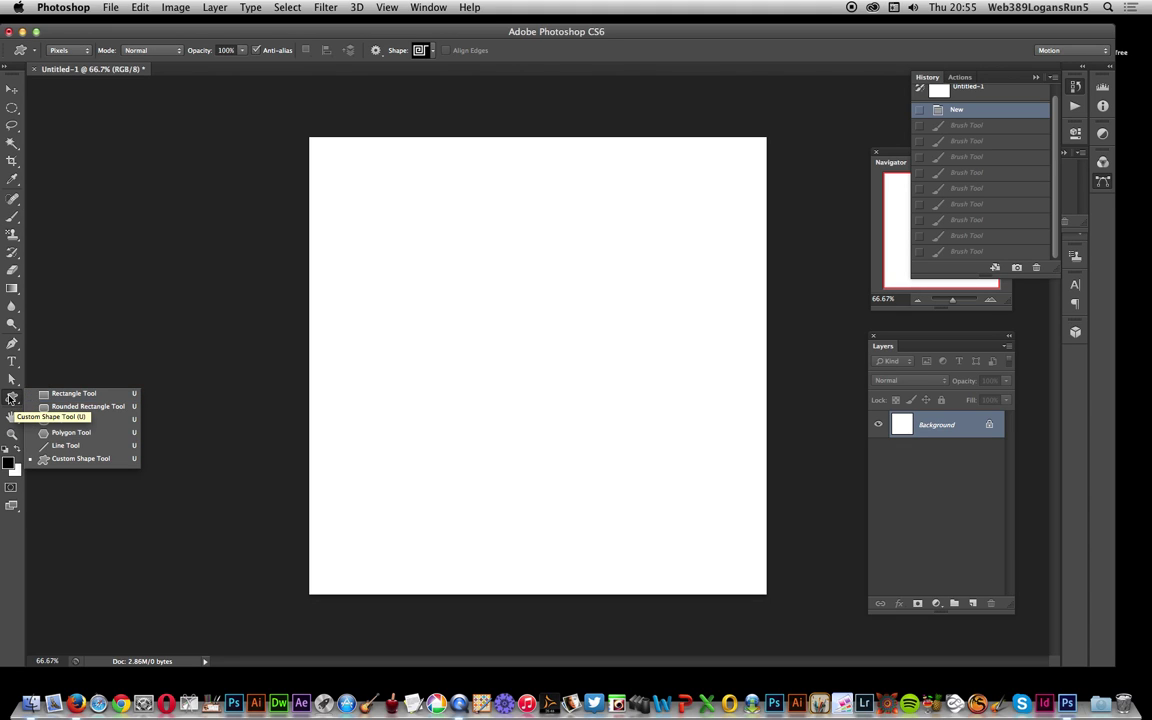
click(11, 402)
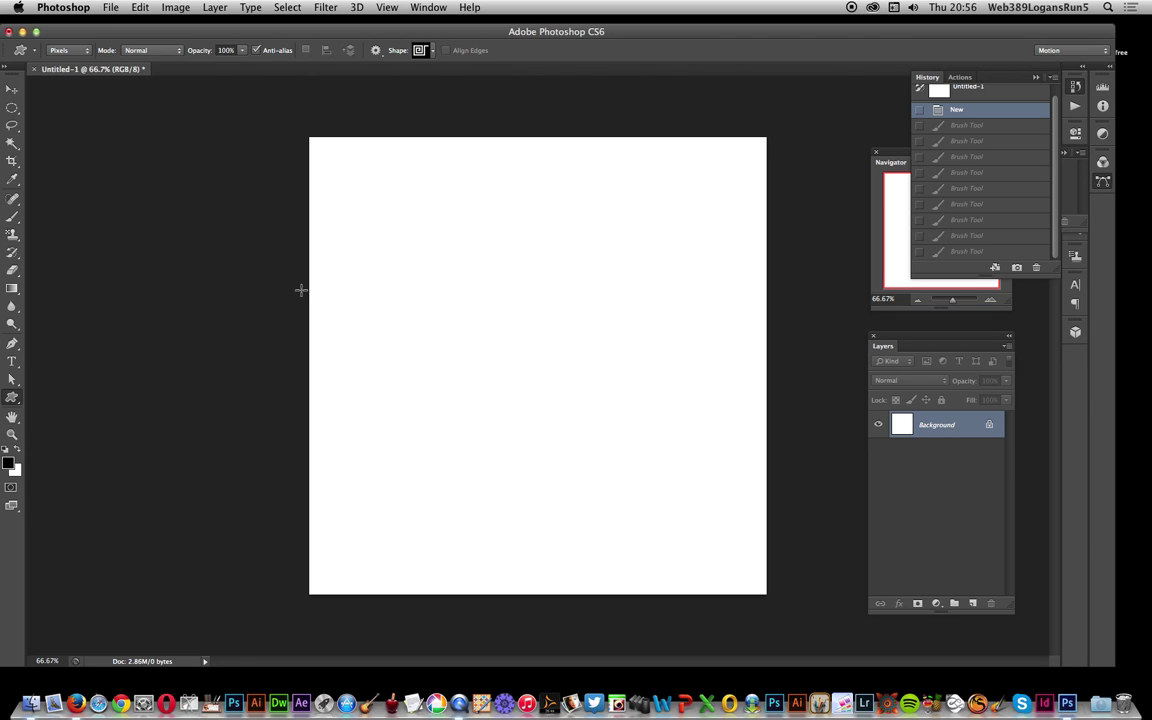
click(430, 51)
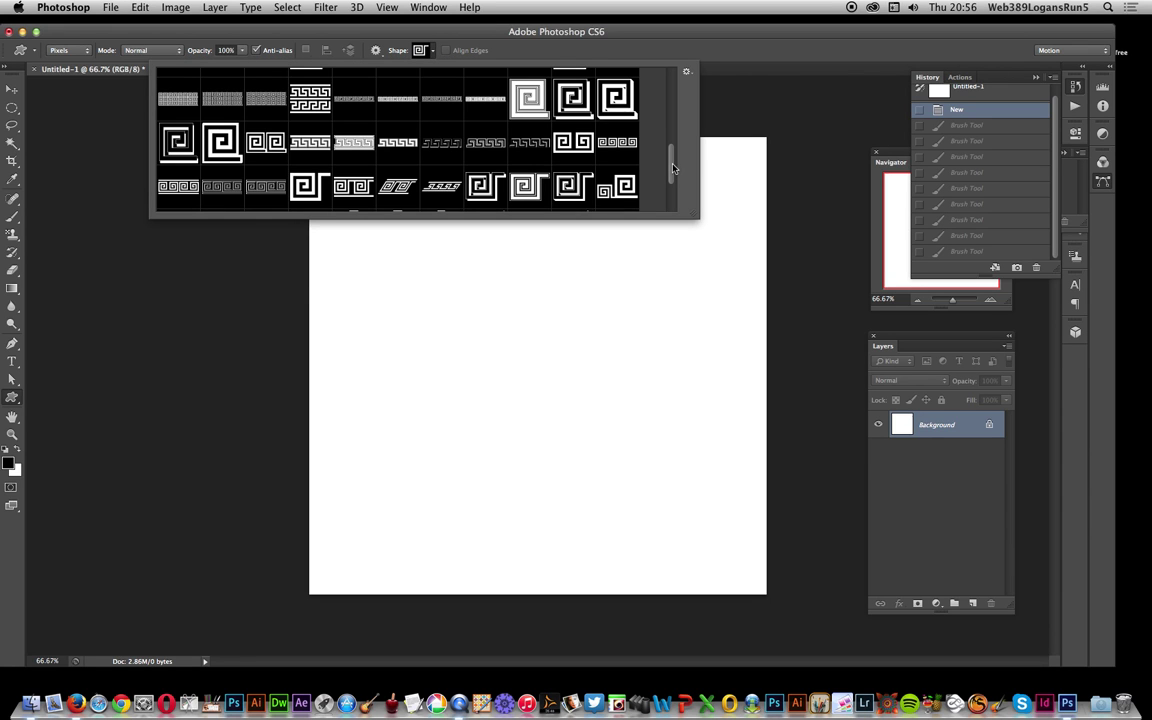
scroll(673, 168, down, 5)
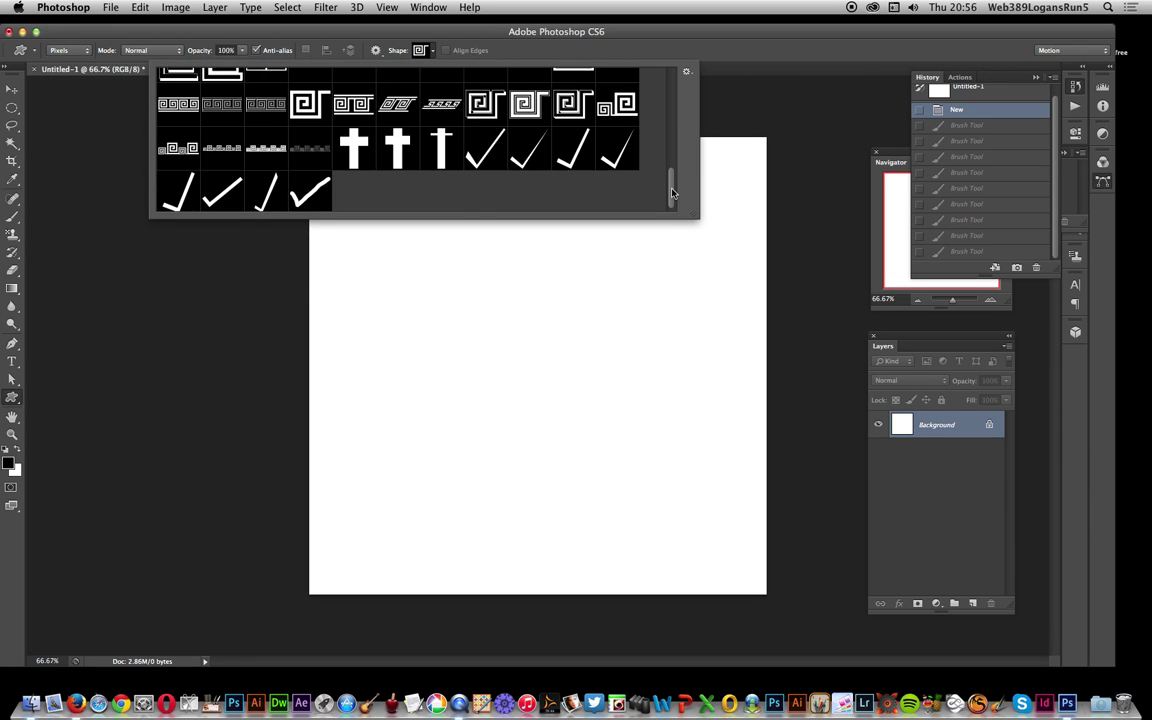
click(355, 146)
click(674, 52)
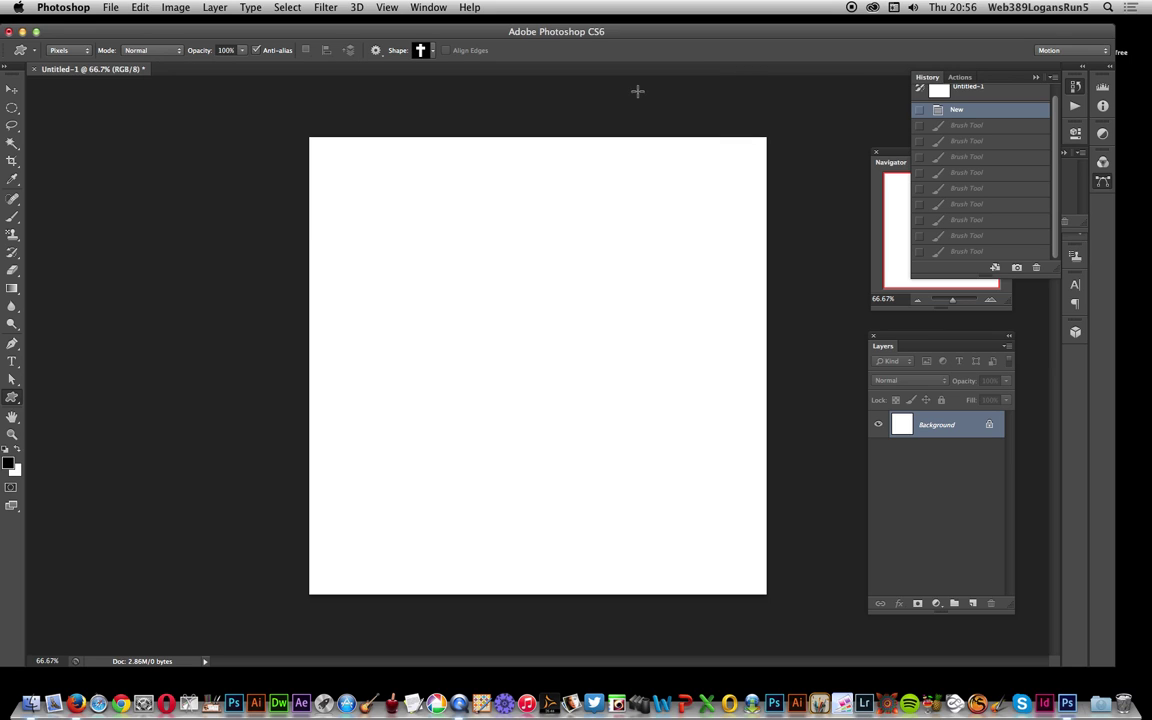
drag(412, 224, 644, 536)
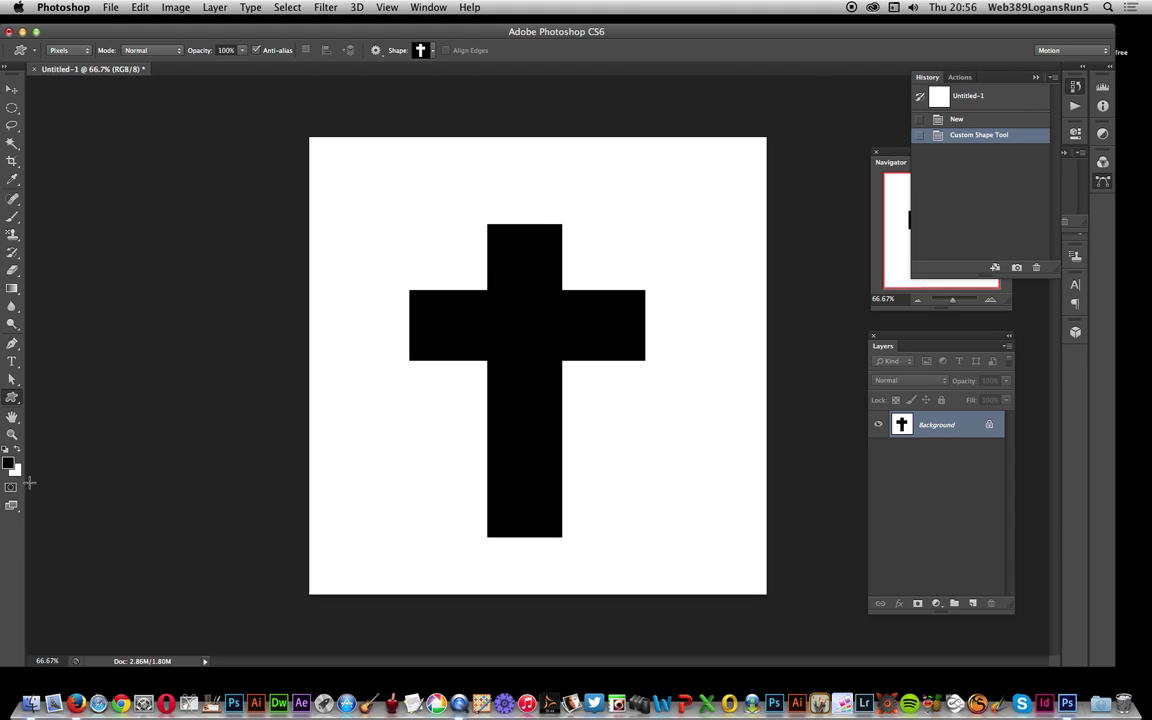
Set the foreground colour to light grey b6b6b6.
click(8, 460)
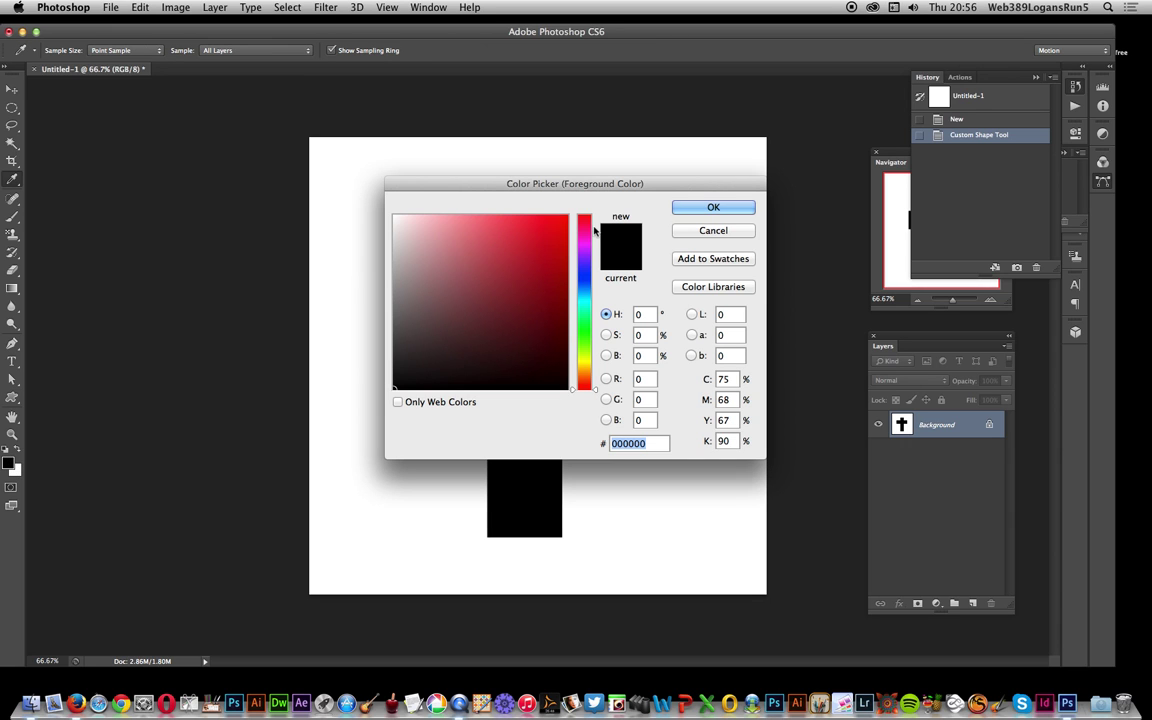
click(390, 293)
mouse_move(390, 293)
mouse_down()
mouse_move(392, 284)
mouse_move(373, 342)
mouse_move(368, 249)
mouse_move(363, 262)
mouse_up()
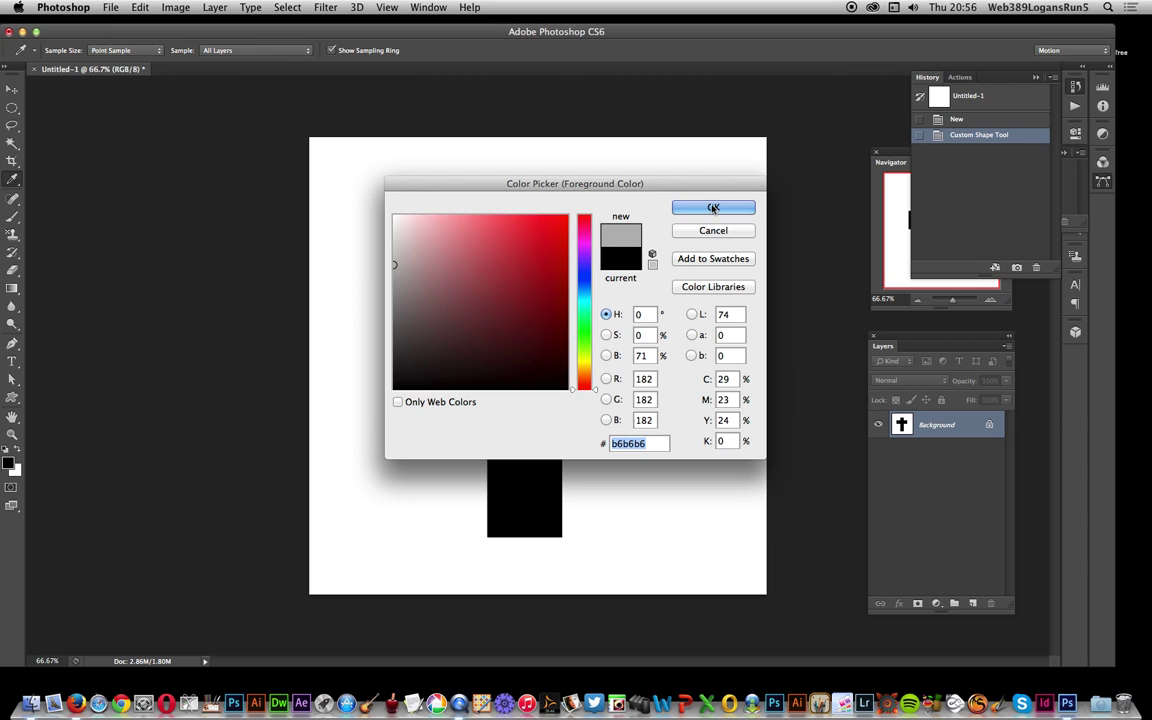
click(713, 207)
Add four smaller grey crosses of different sizes over and around the large black cross.
drag(388, 263, 502, 448)
drag(541, 356, 692, 527)
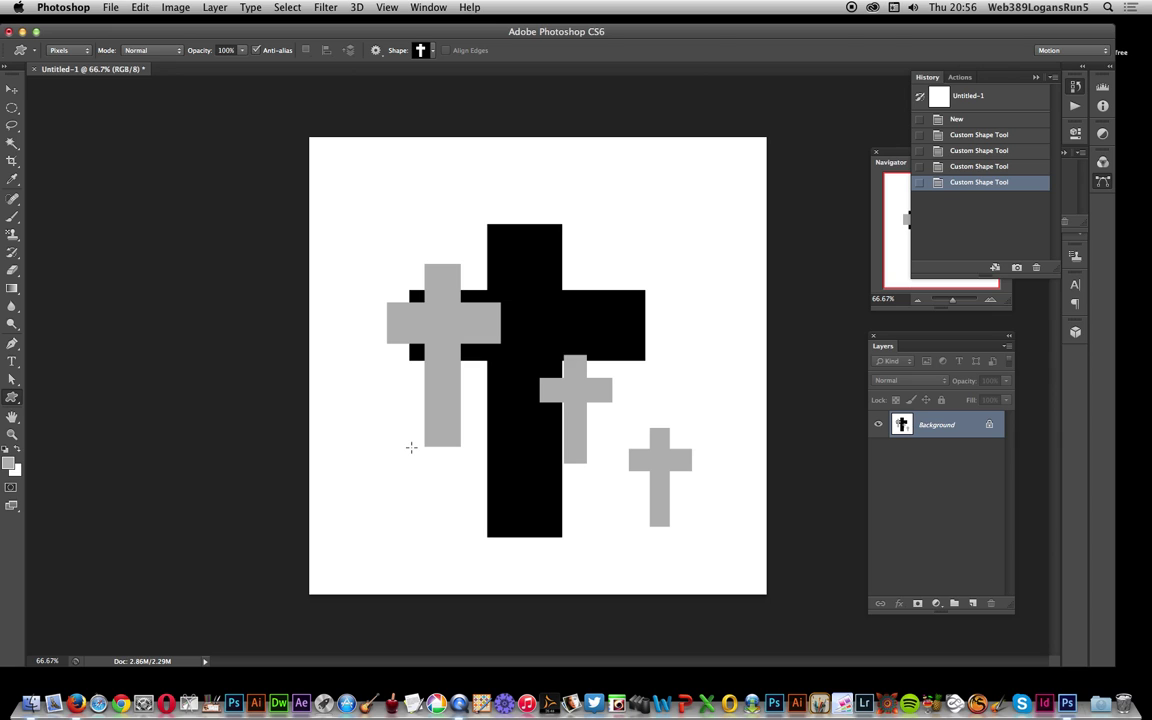
mouse_move(567, 183)
mouse_down()
mouse_move(617, 275)
mouse_move(632, 276)
mouse_up()
Define a brush preset from the cross artwork on the whole canvas, keeping the suggested name.
click(141, 8)
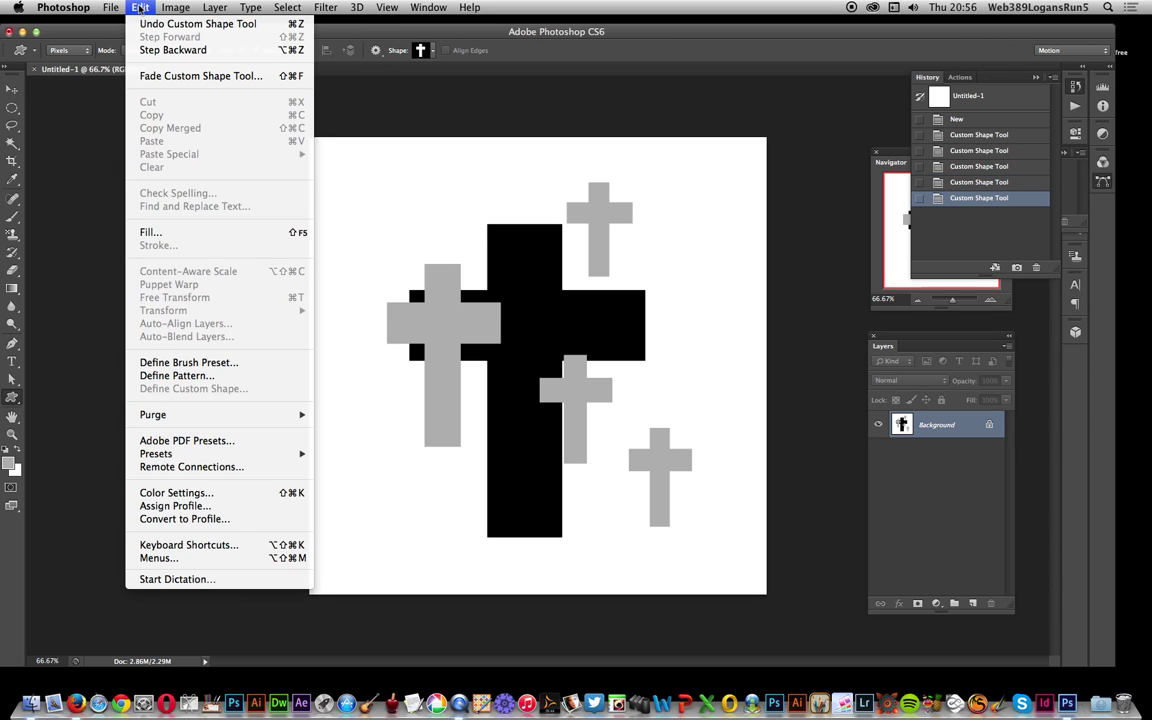
click(189, 362)
click(736, 315)
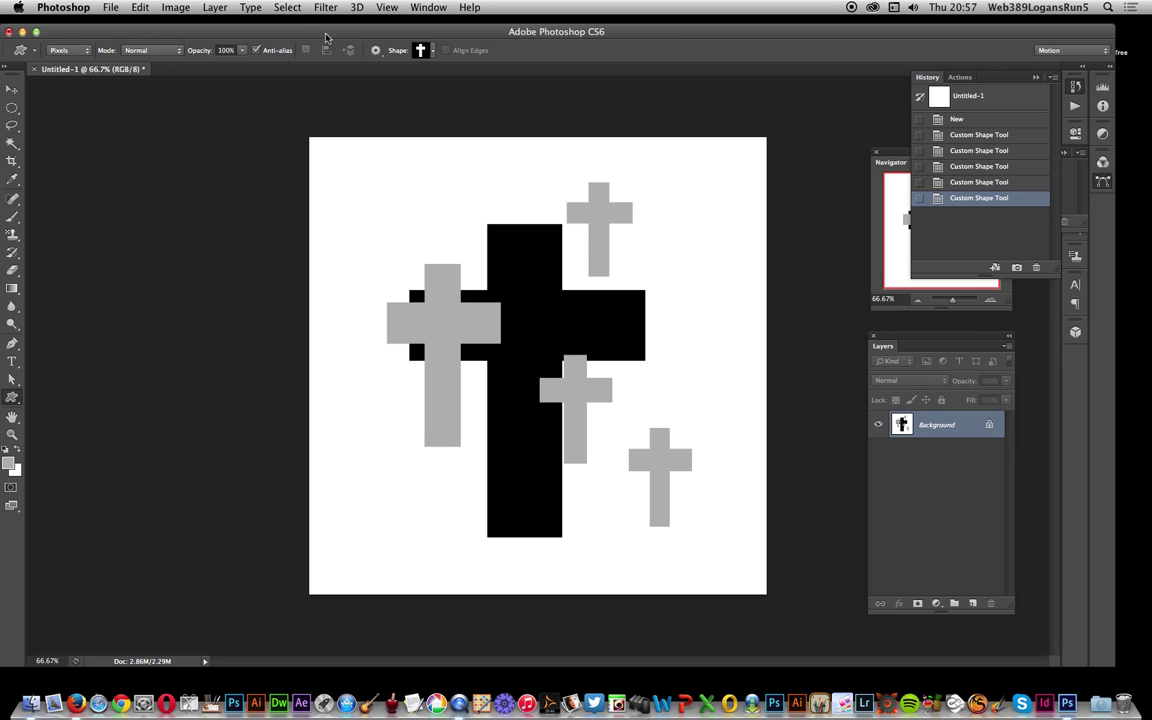
Choose the new 776 px cross brush for the Brush tool and reduce its size to 247 px.
click(13, 217)
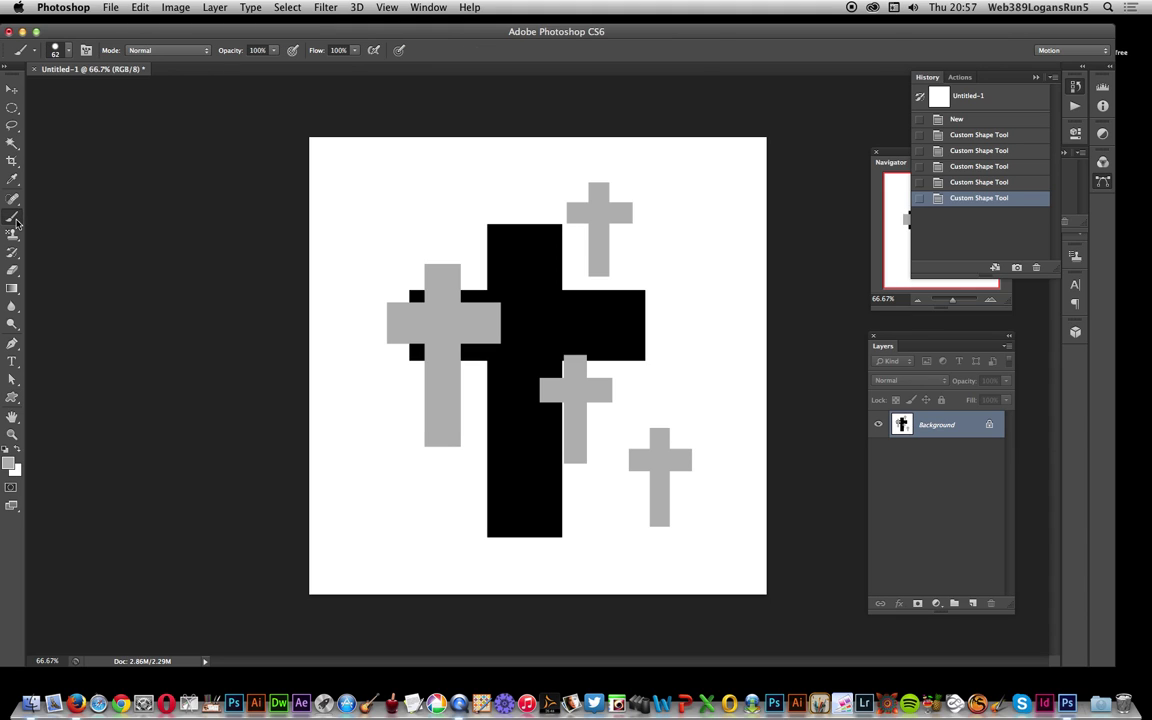
click(68, 52)
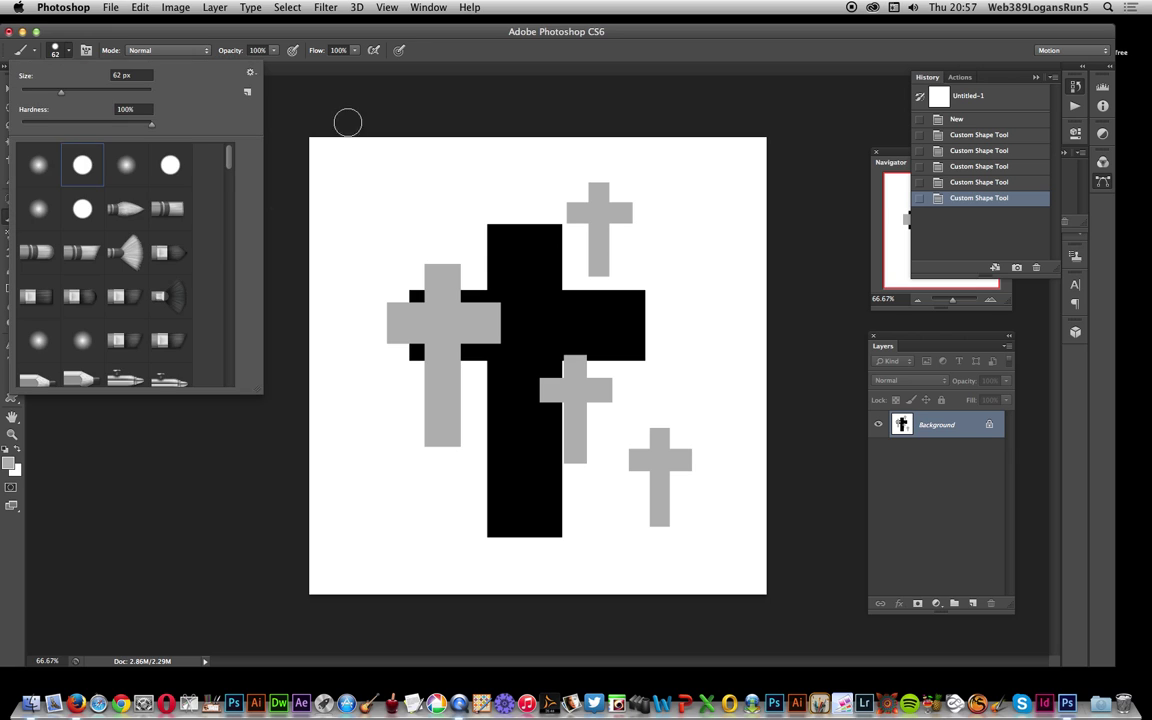
drag(229, 163, 229, 383)
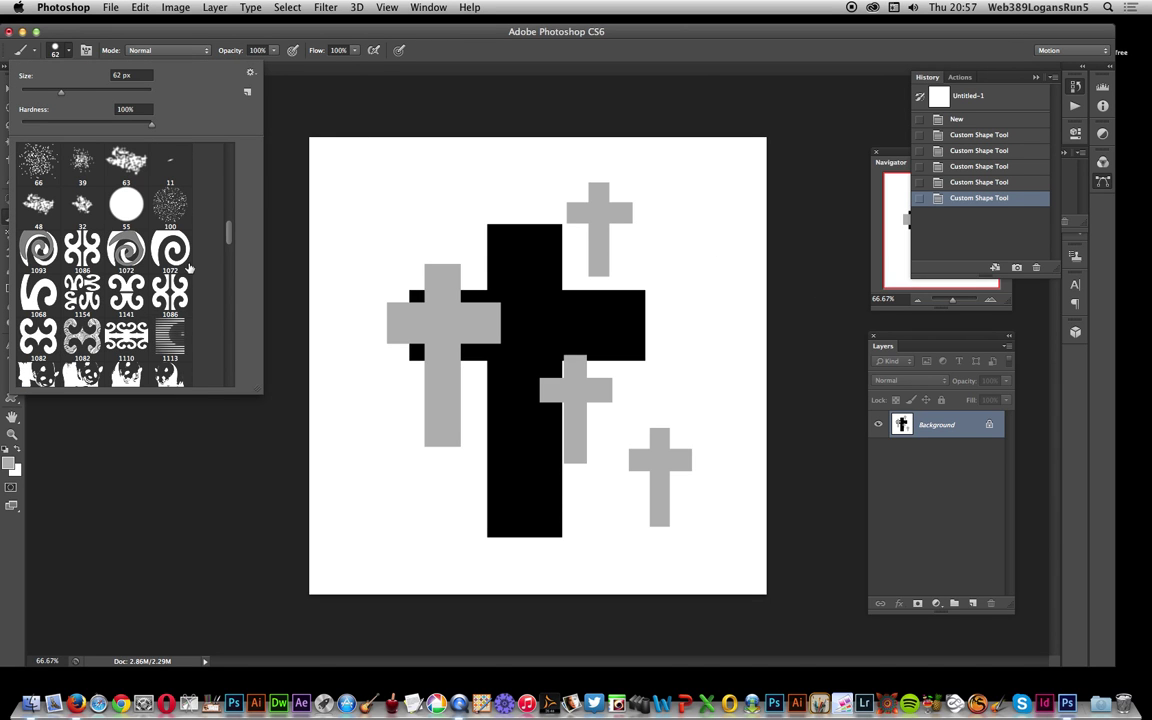
drag(232, 235, 229, 390)
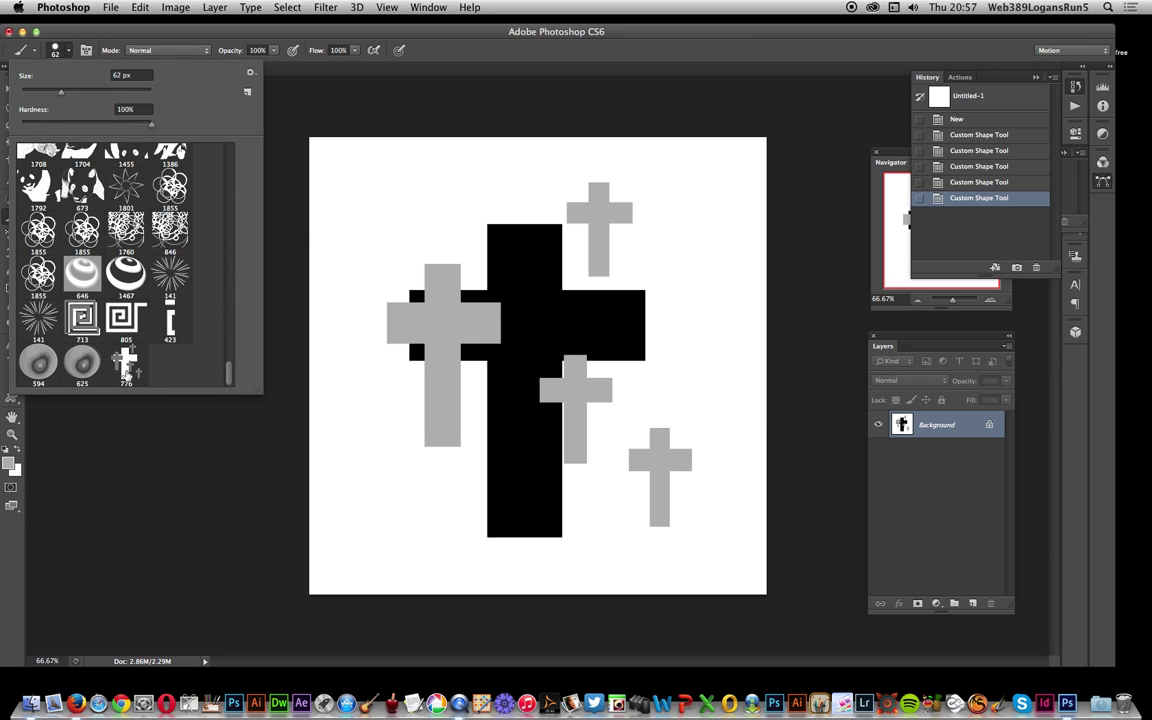
click(126, 368)
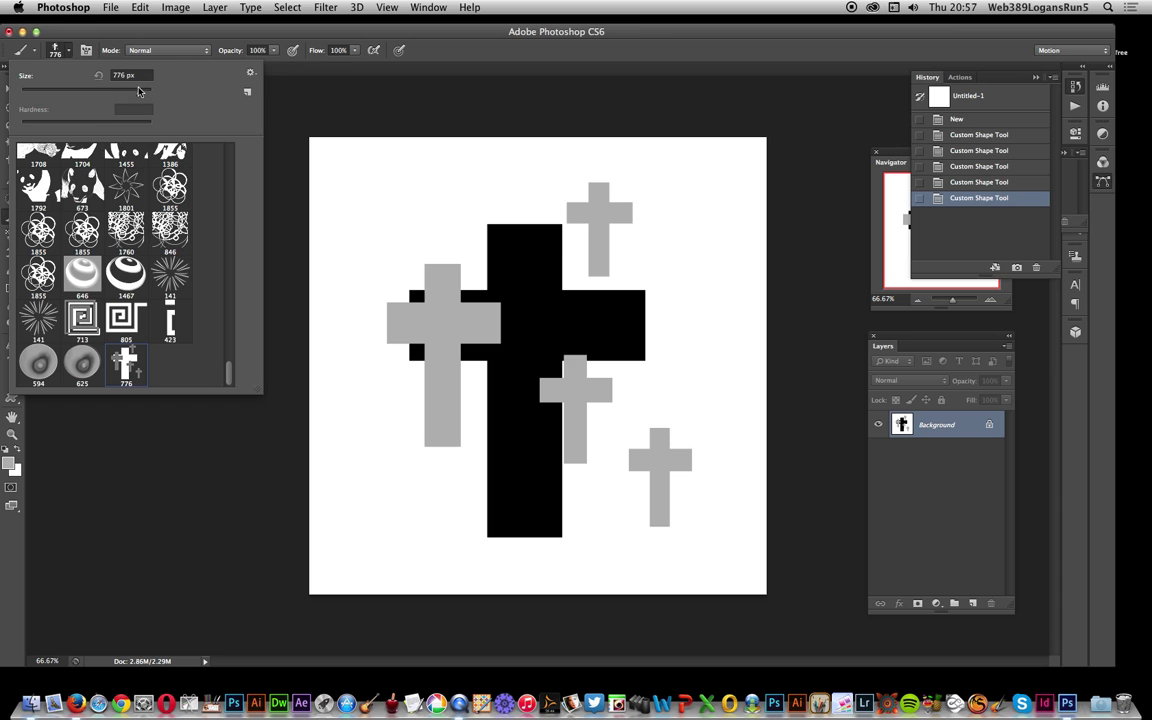
drag(139, 91, 128, 95)
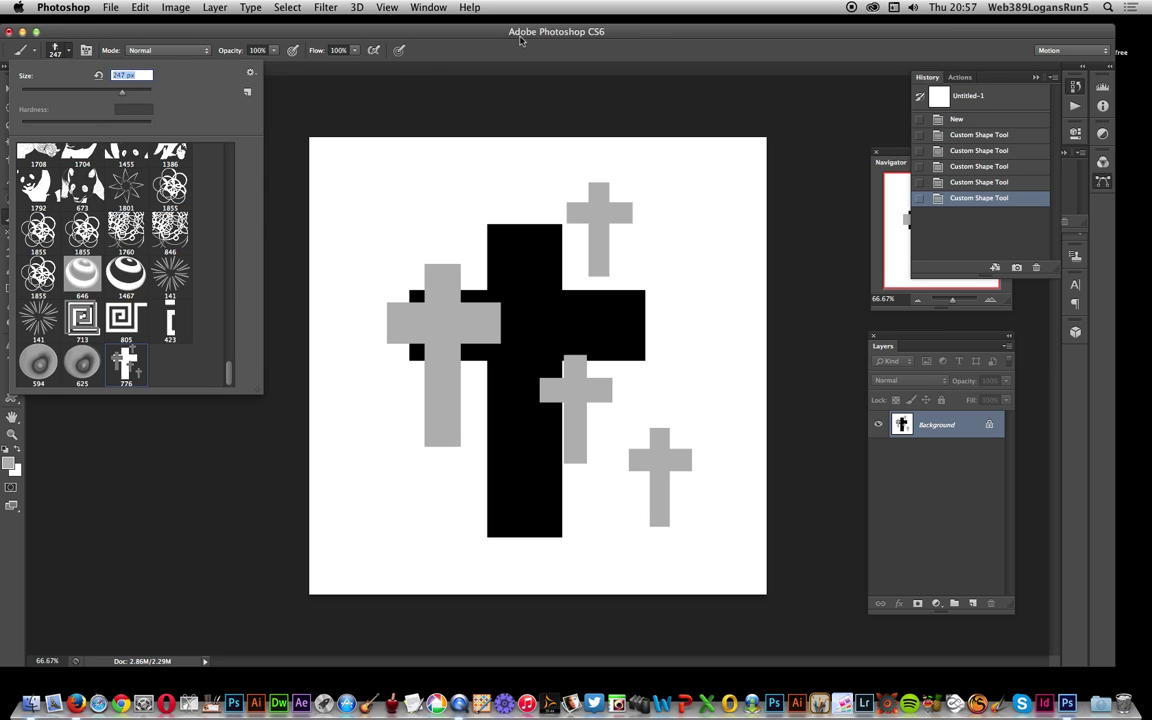
click(520, 40)
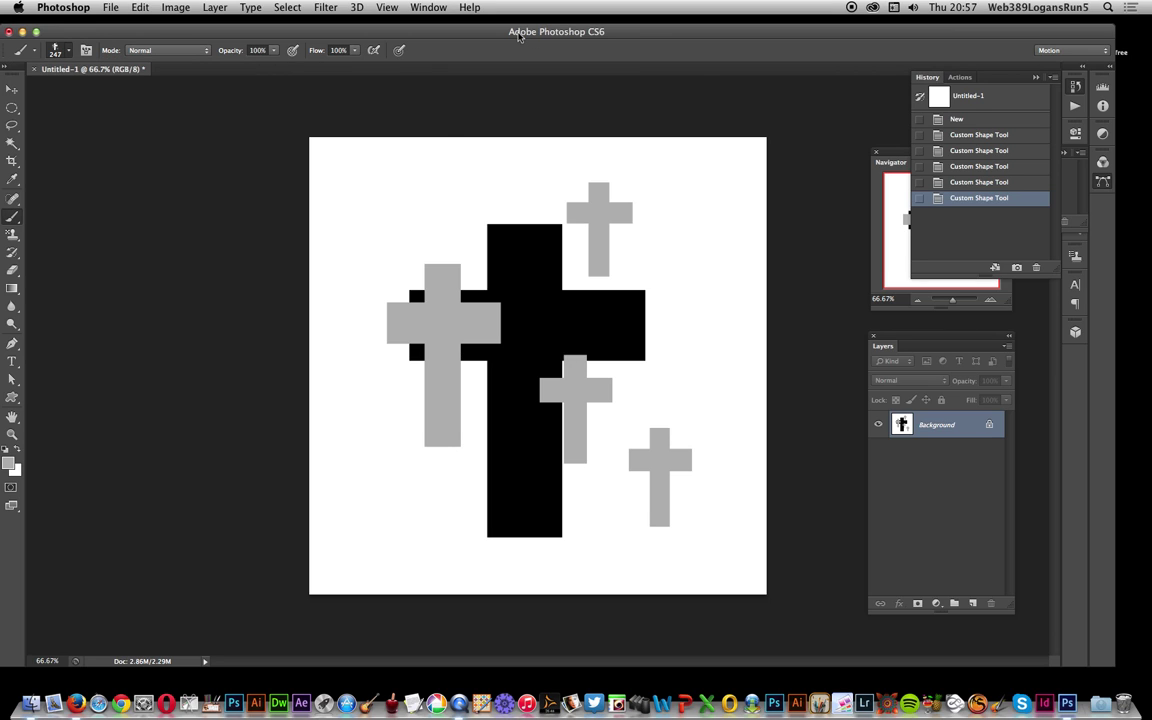
Stamp the cross brush six times around the large black cross to try it out.
click(382, 220)
click(495, 213)
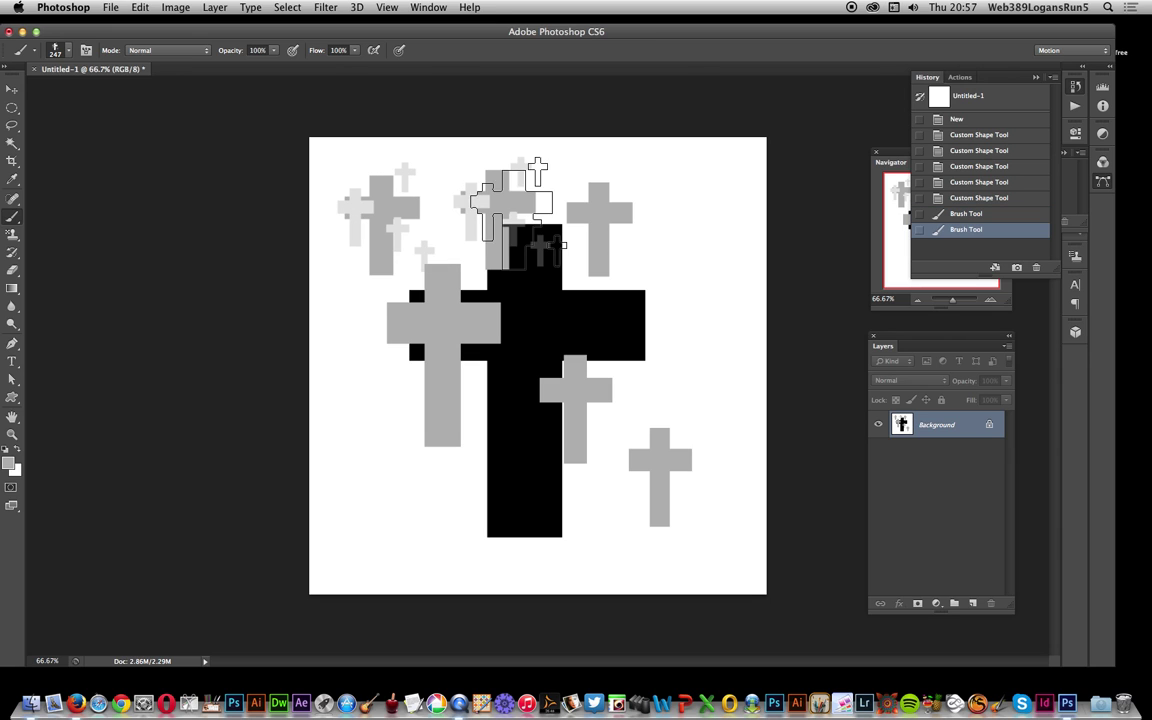
click(680, 300)
click(680, 198)
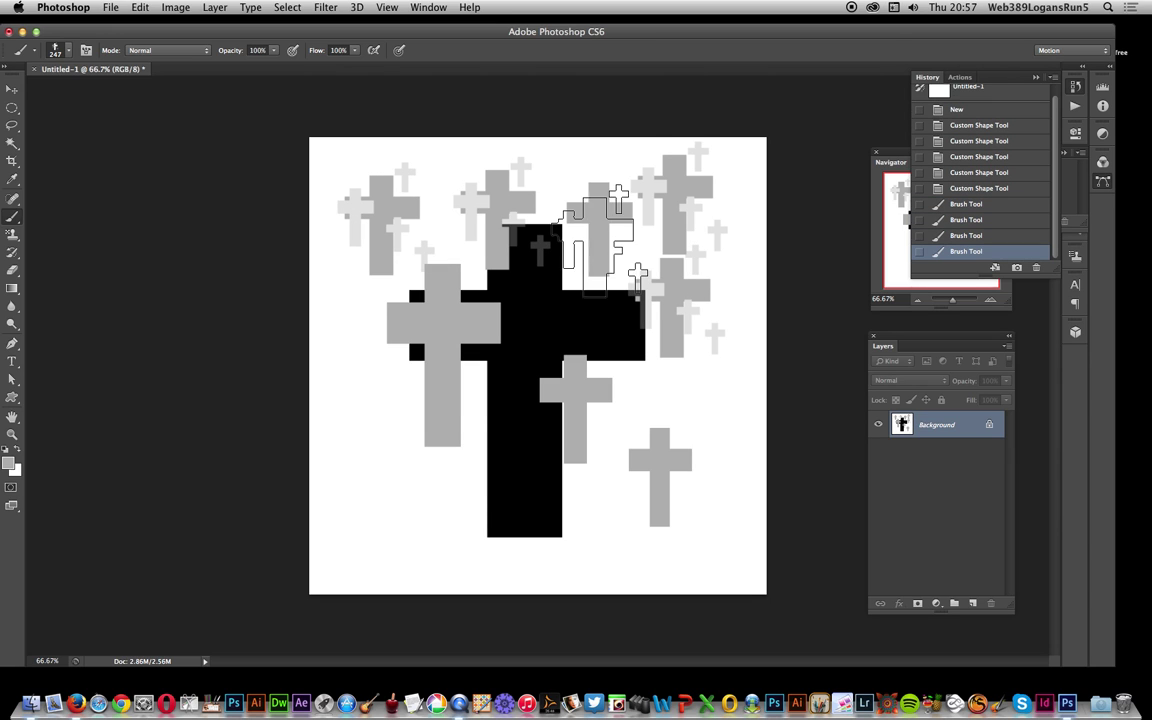
click(378, 455)
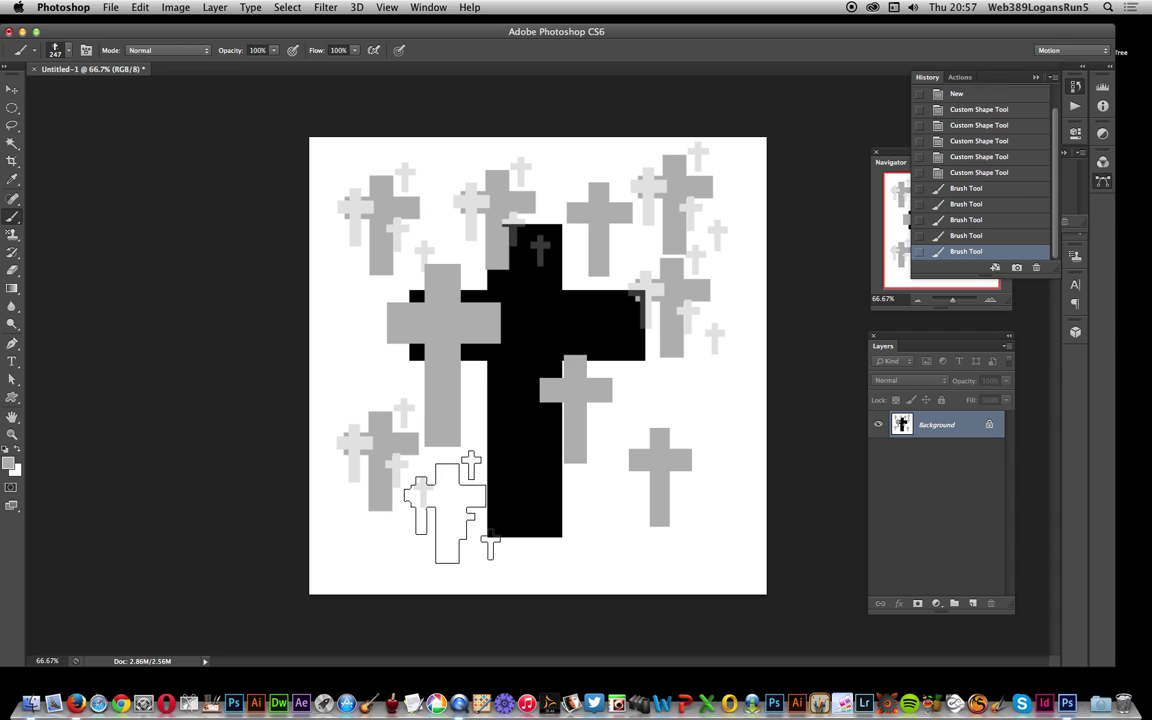
click(450, 507)
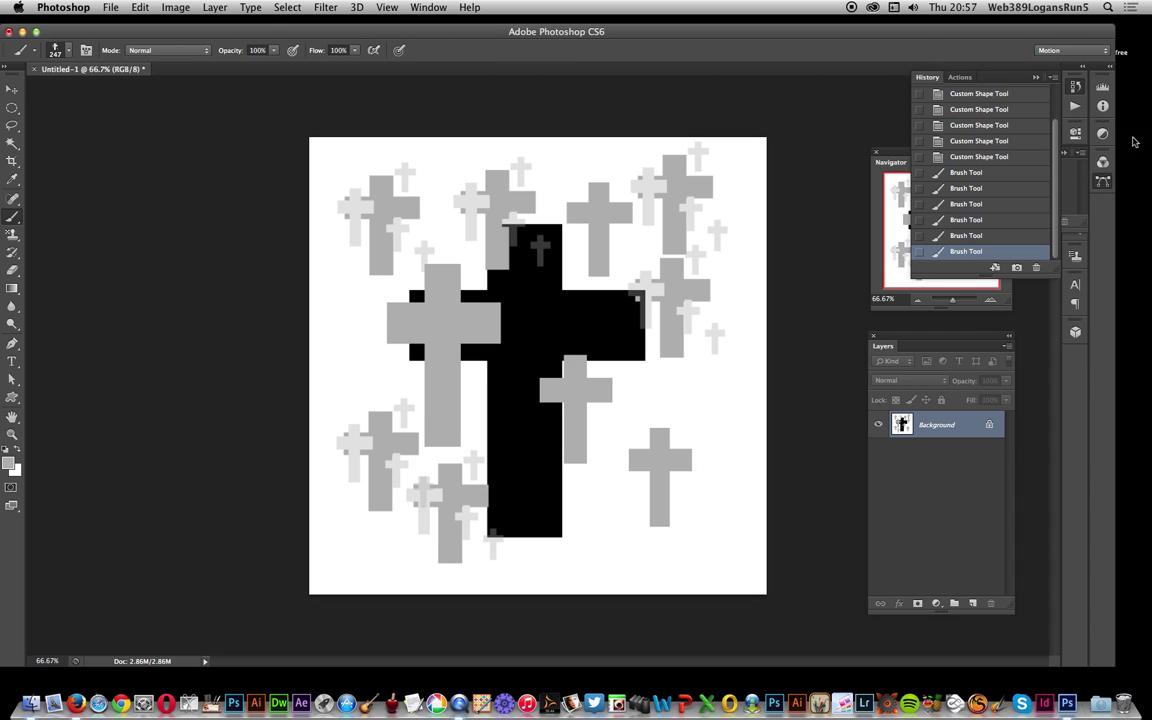
Revert to the blank New history state and draw a large grey circle with six smaller circles around it using the Ellipse tool.
drag(1056, 158, 1050, 104)
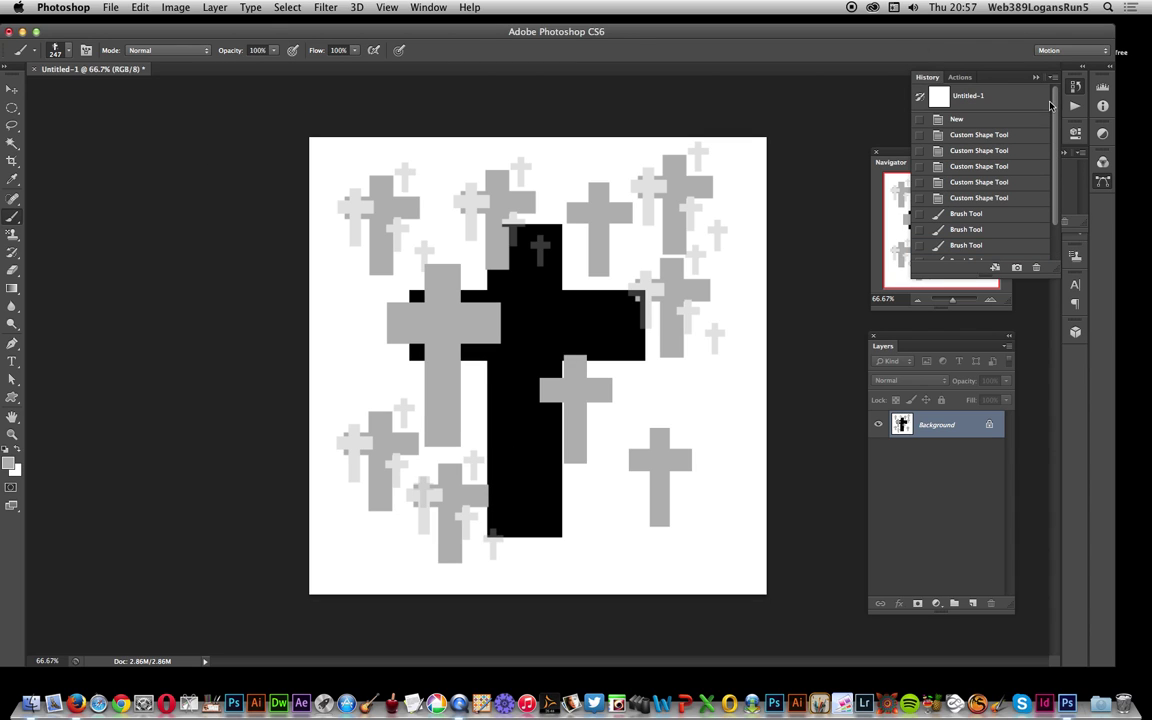
click(960, 120)
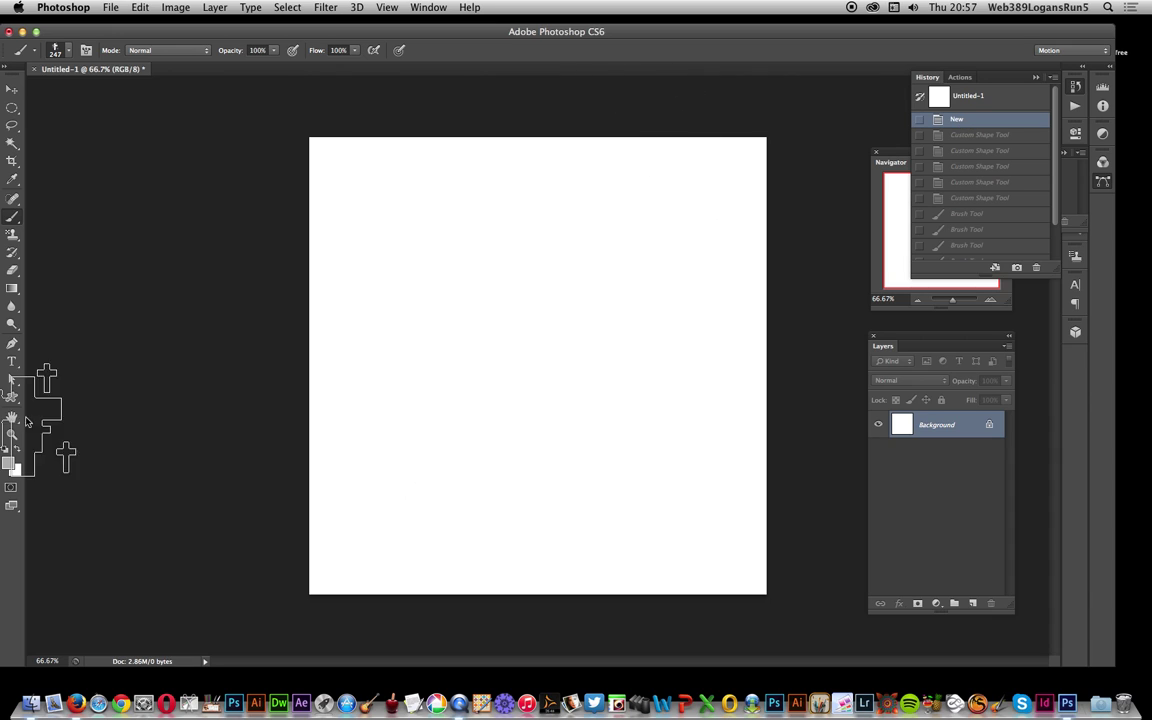
drag(15, 399, 60, 381)
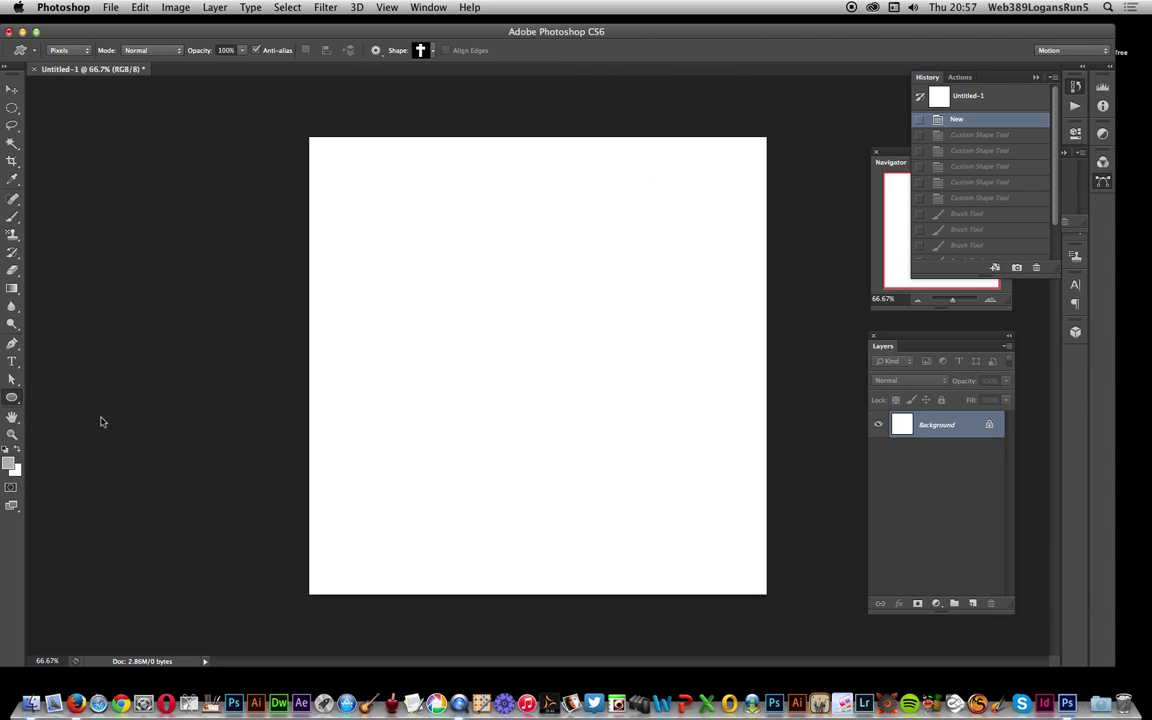
drag(399, 234, 602, 427)
drag(593, 260, 644, 311)
drag(544, 219, 568, 243)
drag(437, 426, 459, 448)
drag(381, 369, 407, 395)
drag(382, 190, 423, 231)
Select all the circles with a rectangular marquee, define them as a brush preset with the suggested name, and deselect.
drag(14, 108, 60, 95)
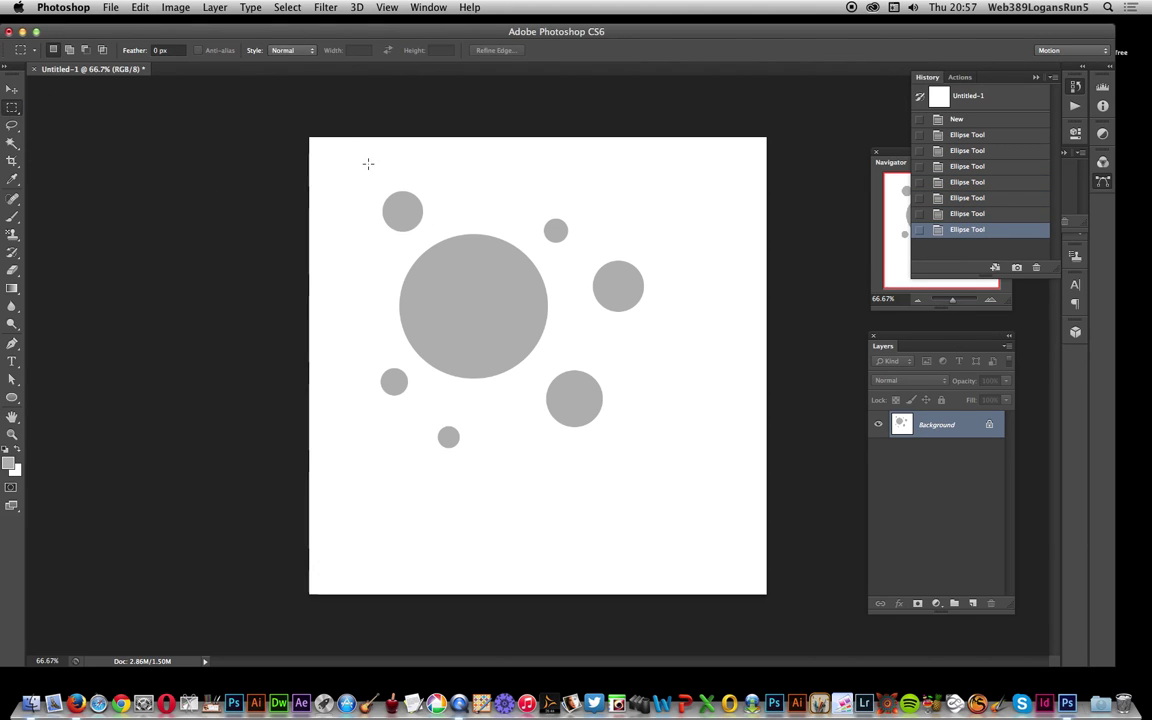
drag(365, 176, 655, 465)
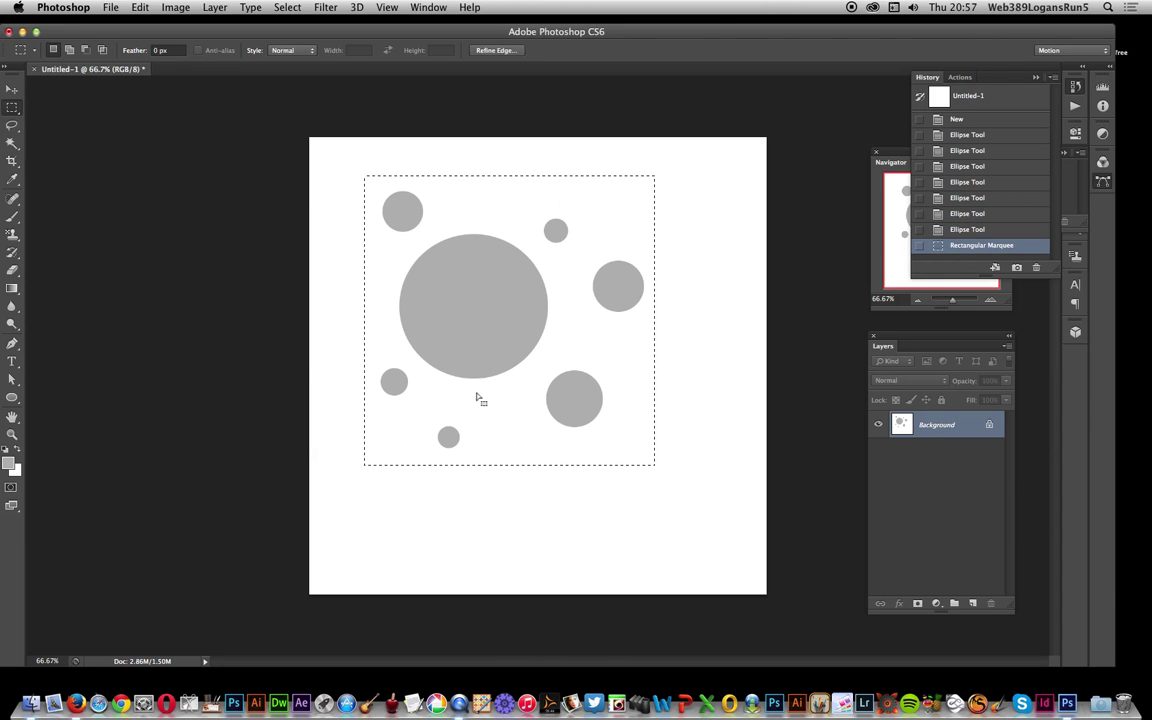
click(140, 8)
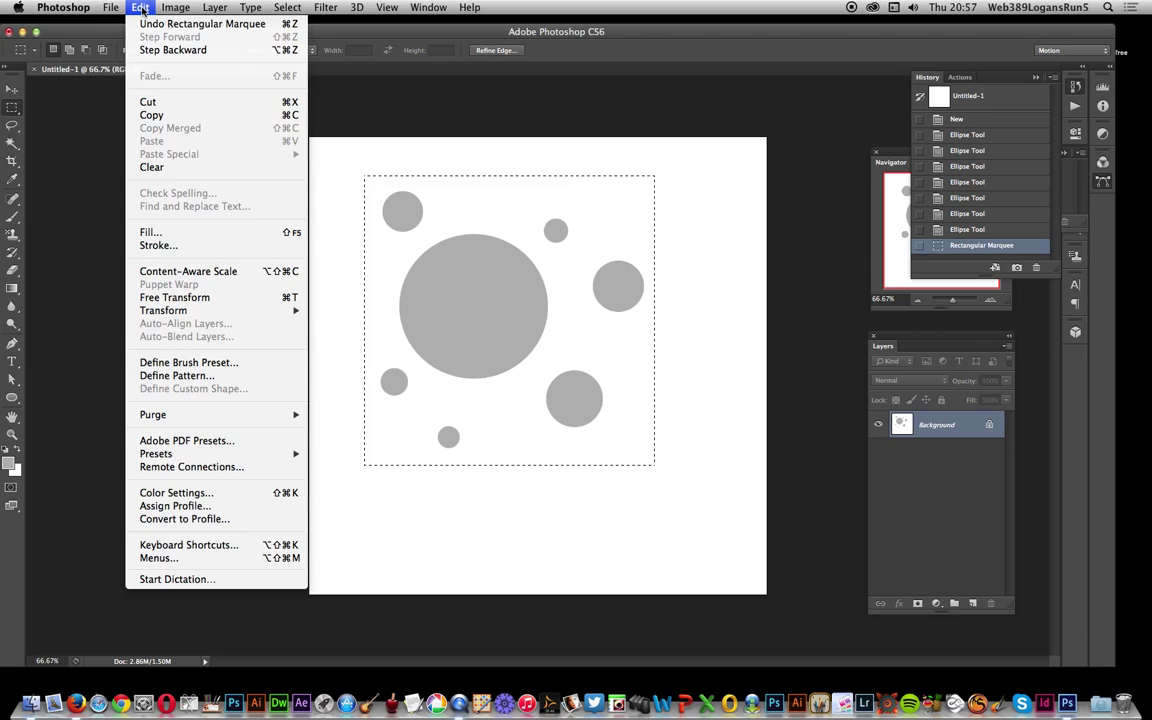
click(188, 362)
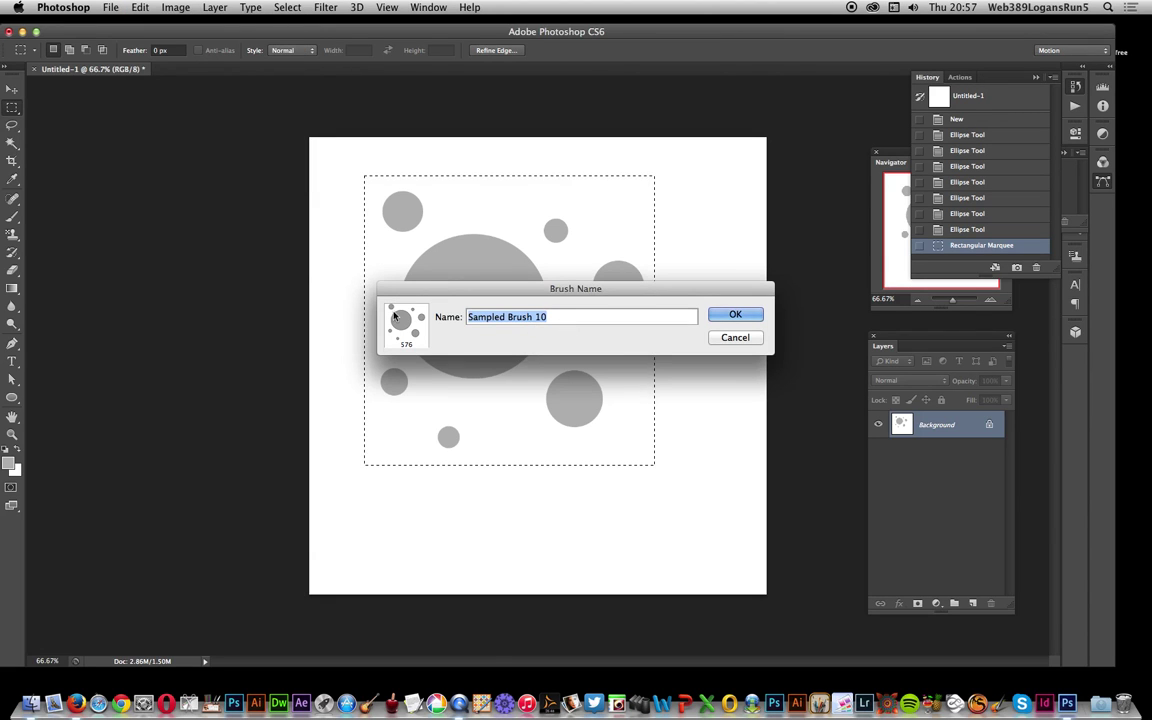
click(748, 316)
click(463, 190)
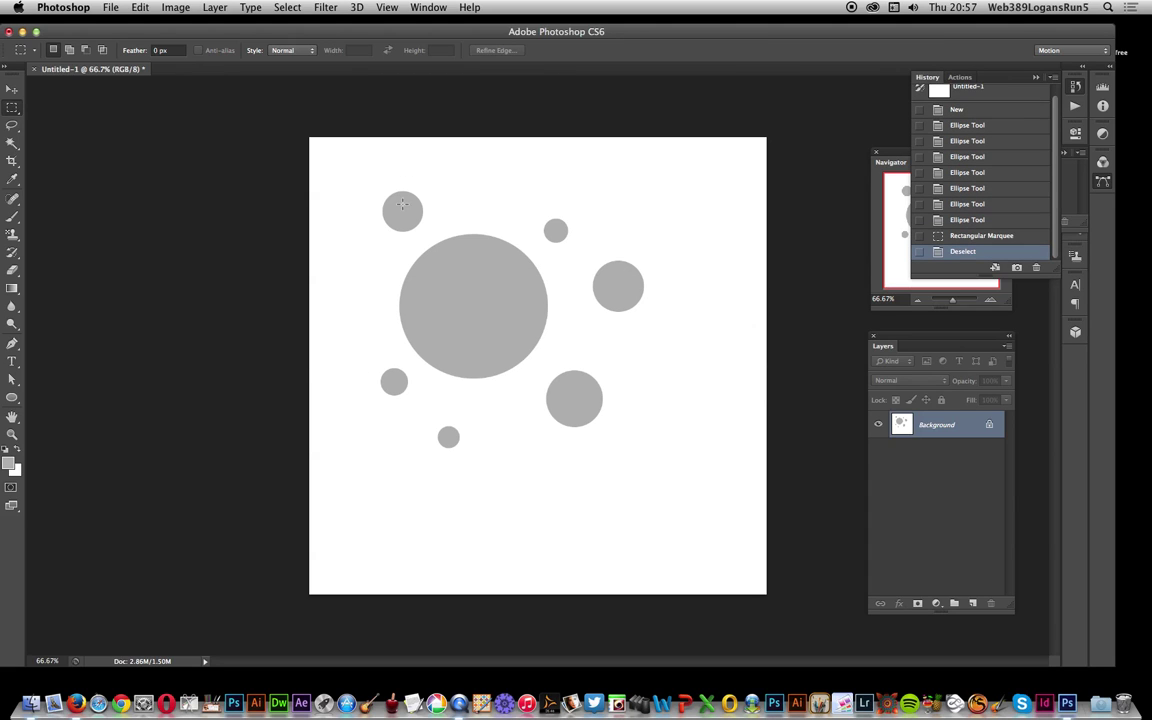
Select a narrow rectangular strip through the left half of the large circle and define it as a brush preset with the suggested name.
drag(403, 177, 475, 437)
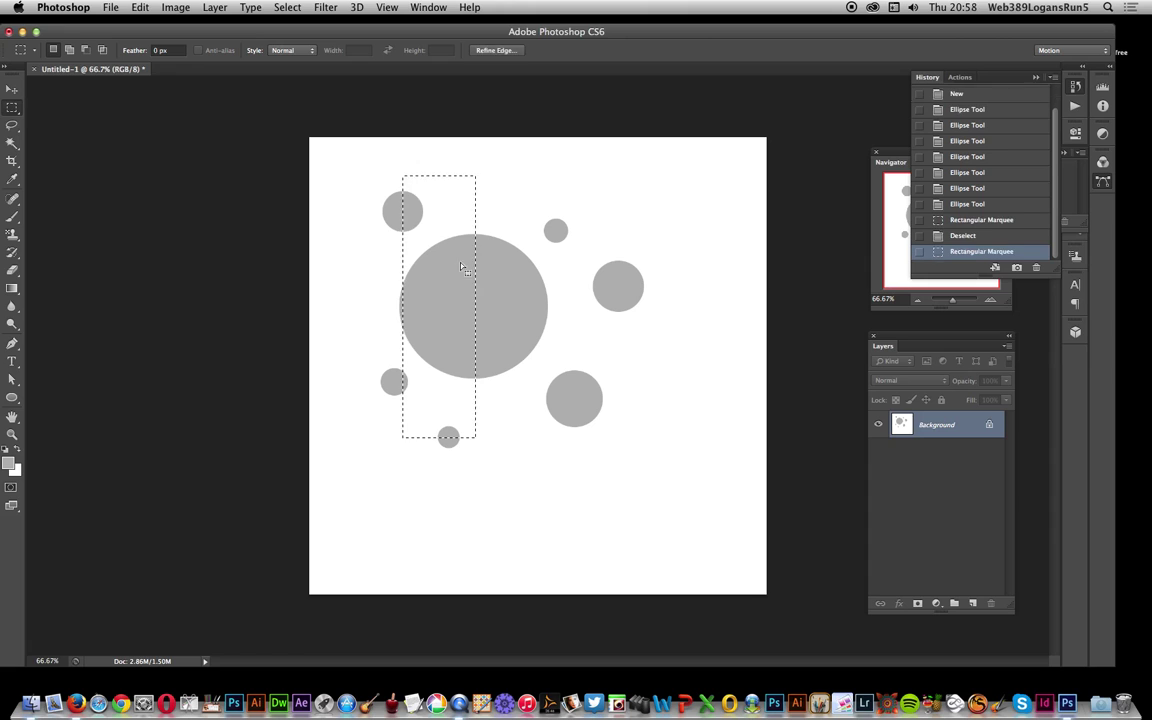
click(142, 8)
click(188, 362)
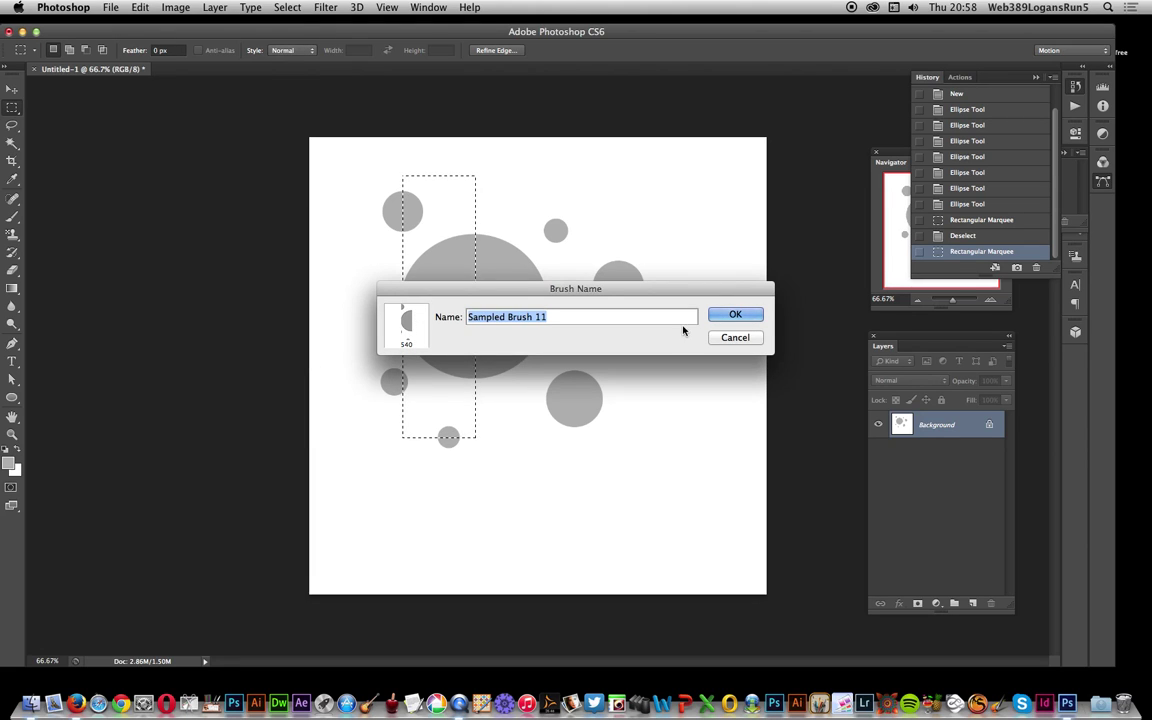
click(750, 316)
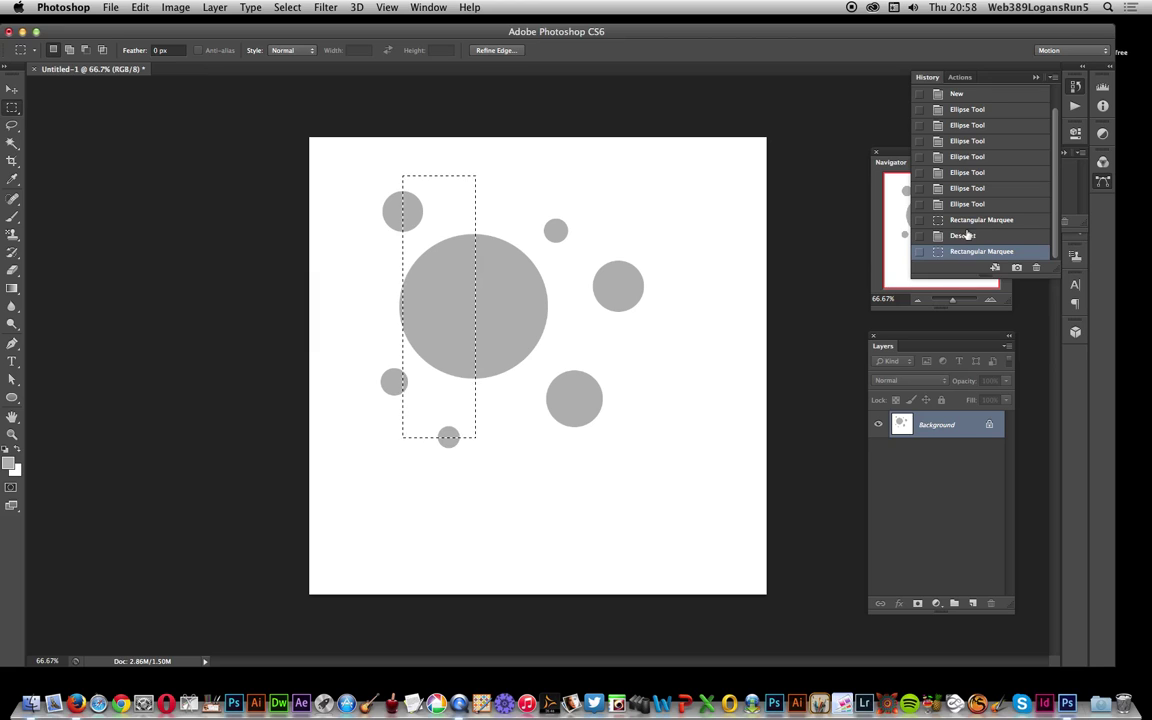
Revert to the blank New history state and choose the new 540 px half-circle brush for the Brush tool.
click(967, 204)
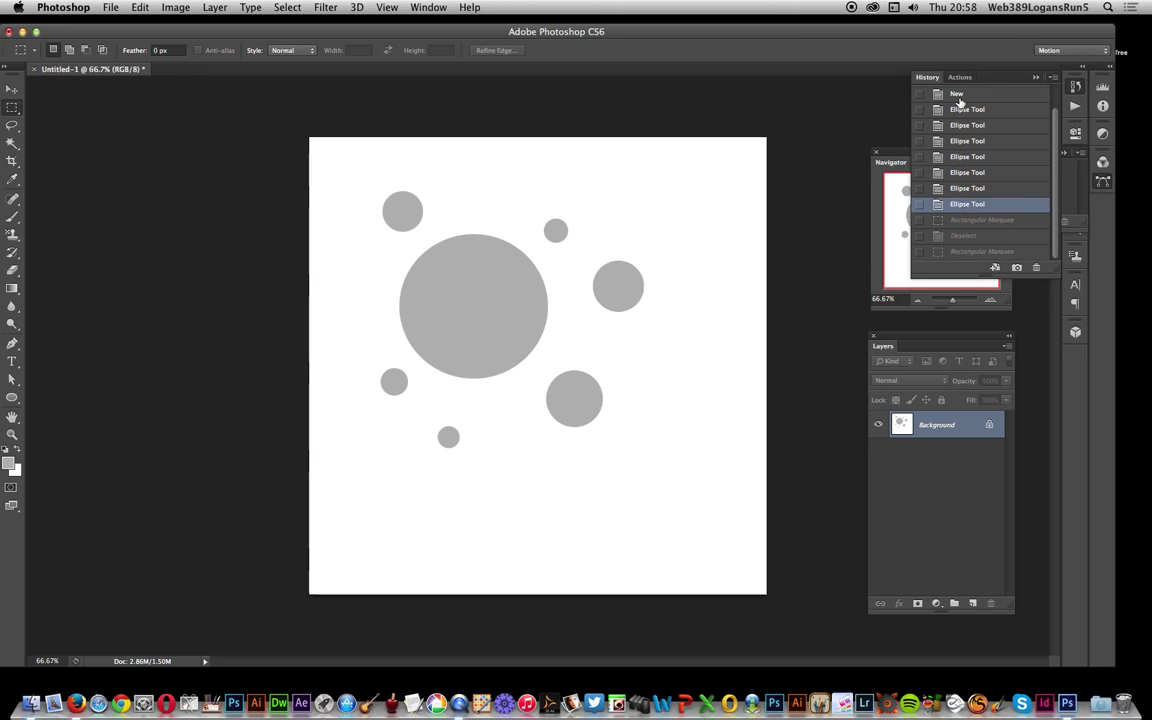
click(960, 93)
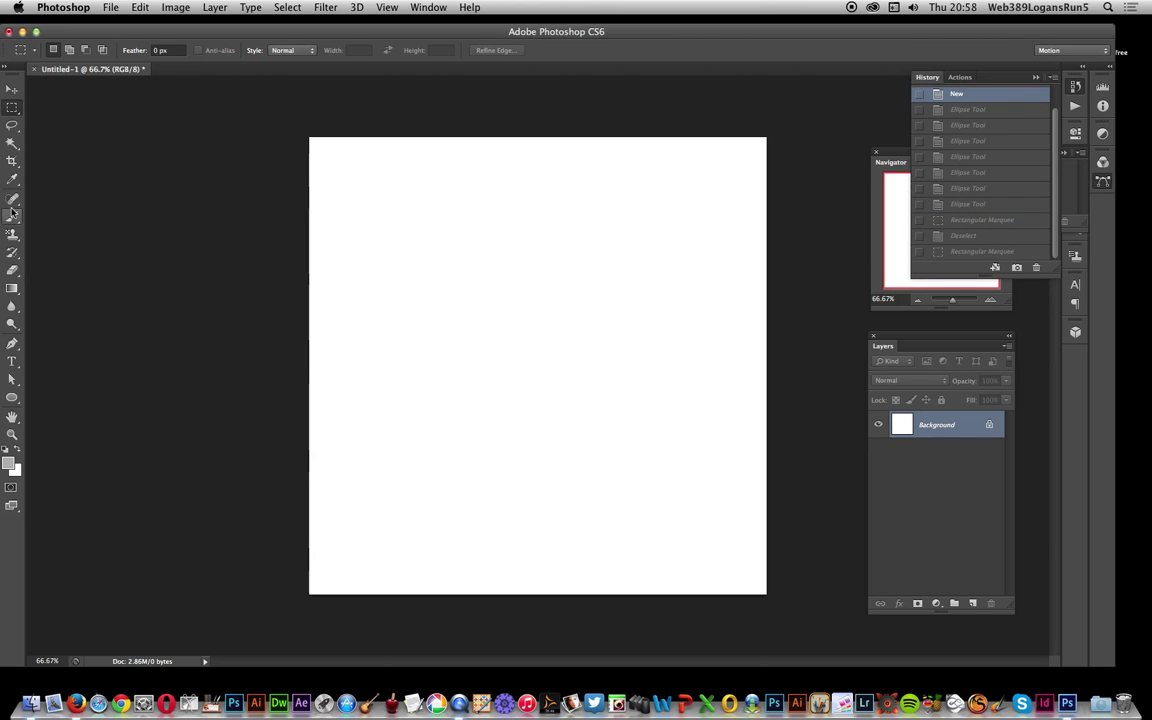
click(12, 215)
click(62, 50)
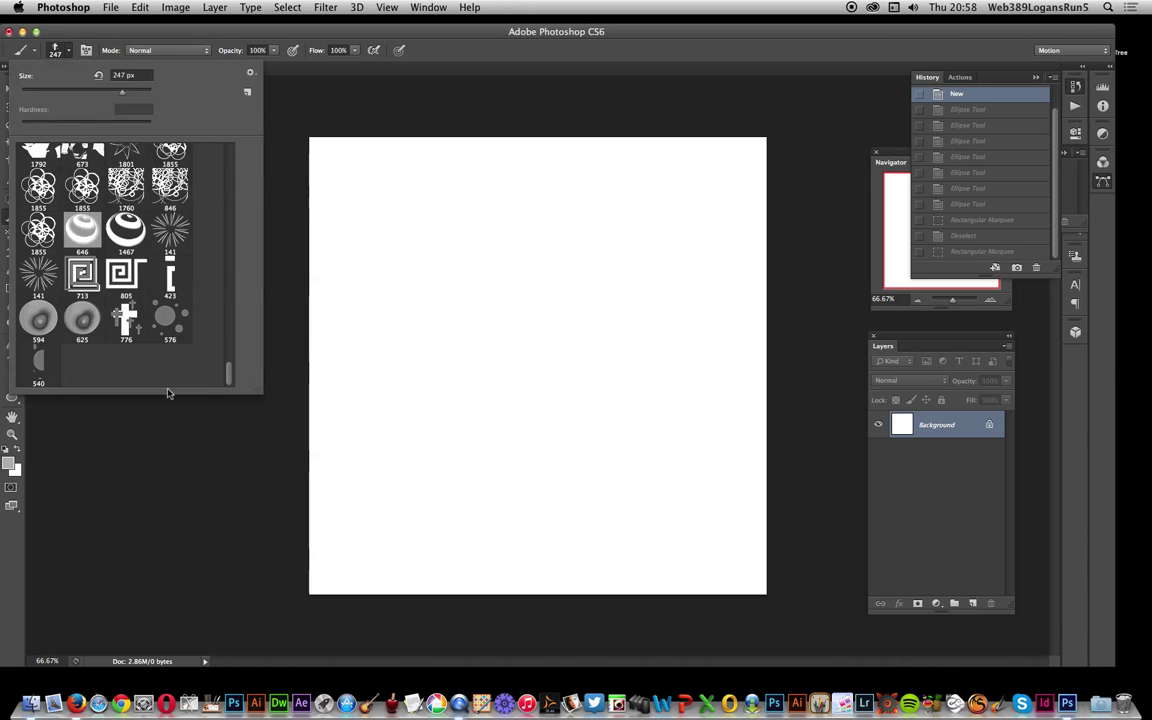
click(36, 376)
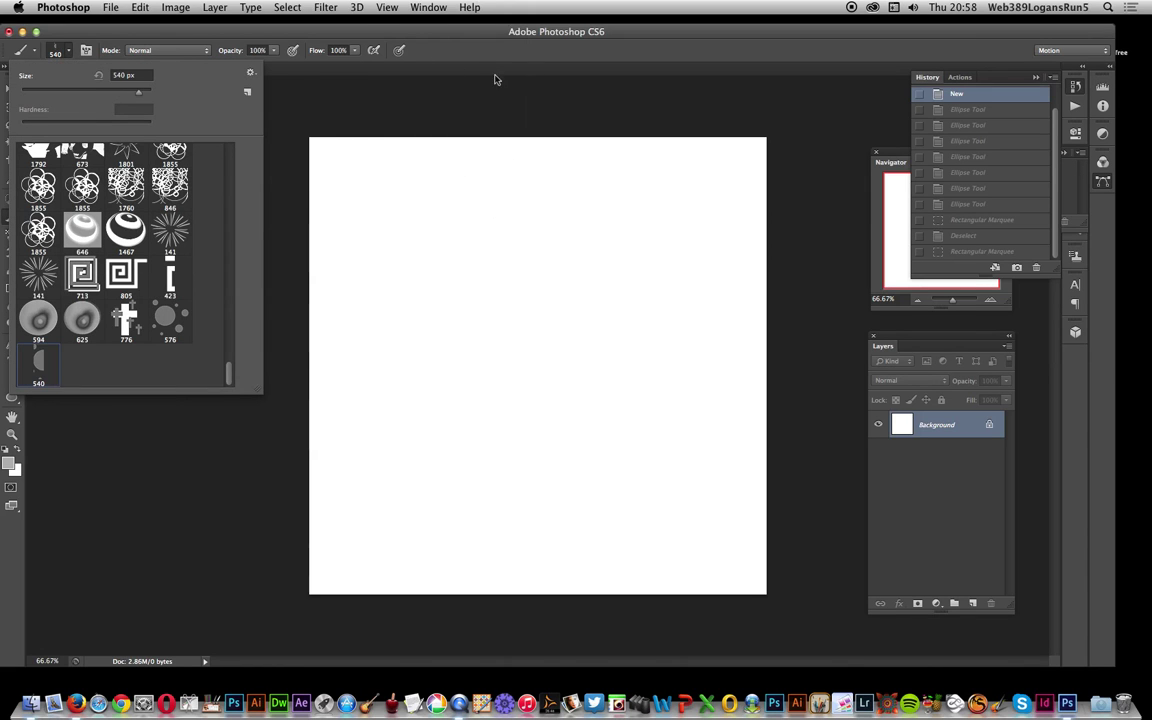
click(435, 40)
Stamp the half-circle brush twice in light grey on the left half of the canvas and change the foreground colour to near-black.
click(385, 345)
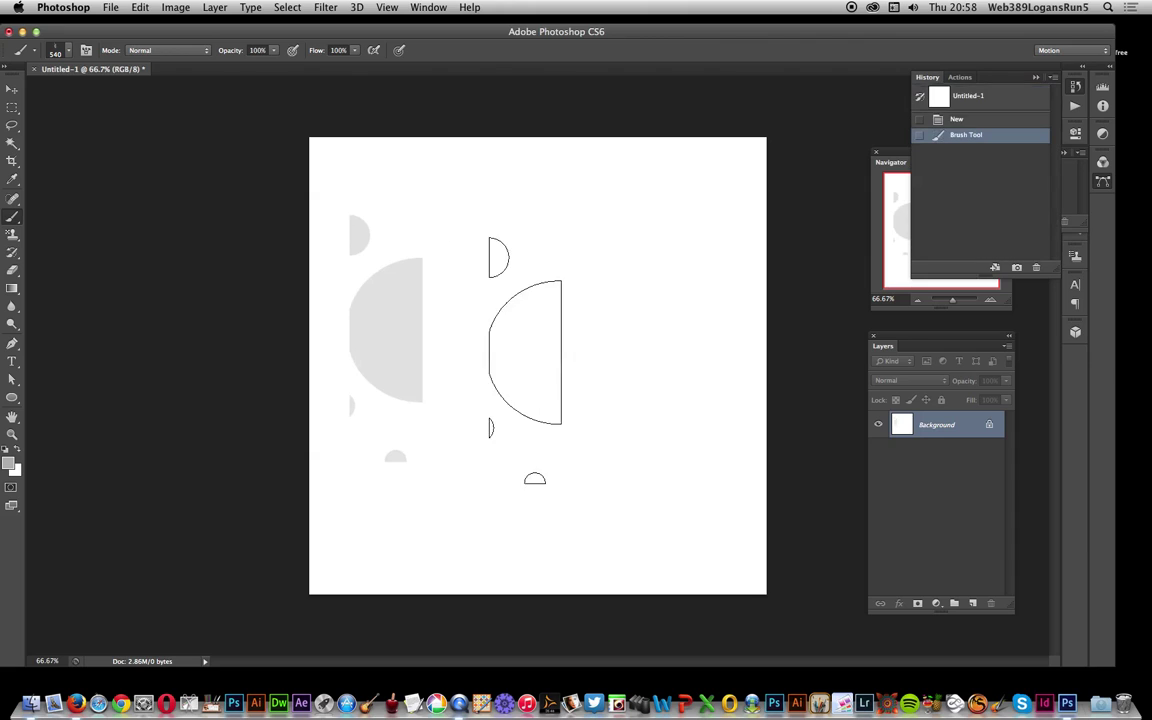
click(485, 340)
click(9, 461)
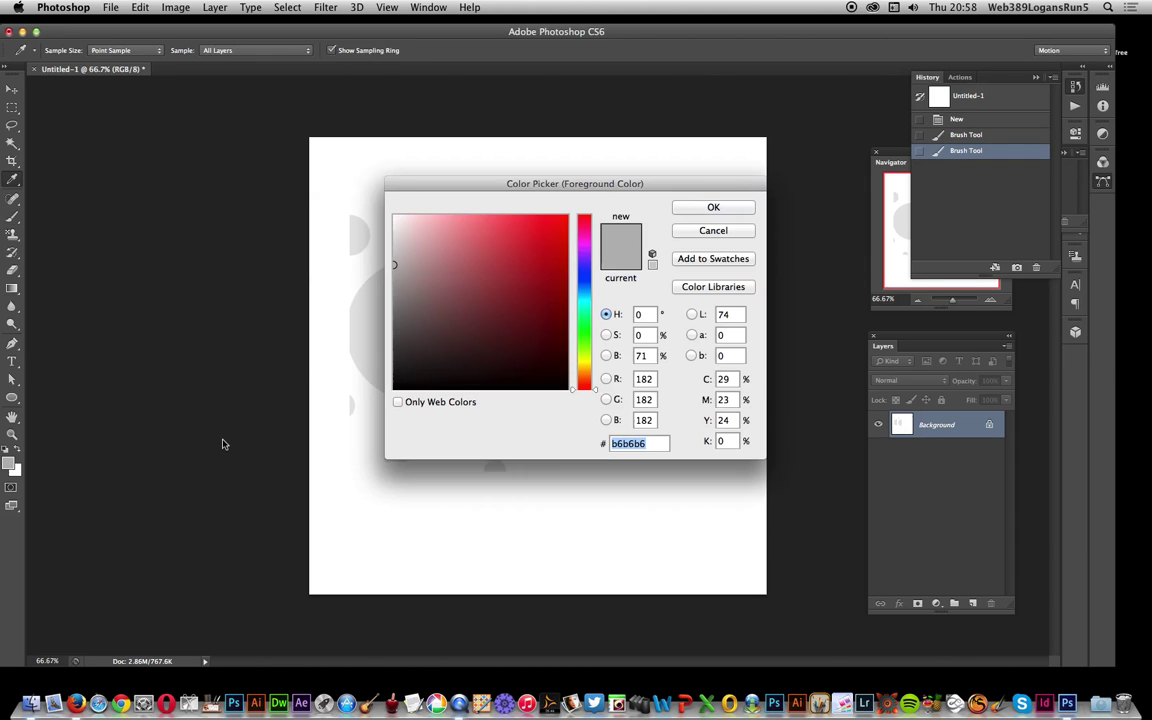
click(395, 375)
click(712, 207)
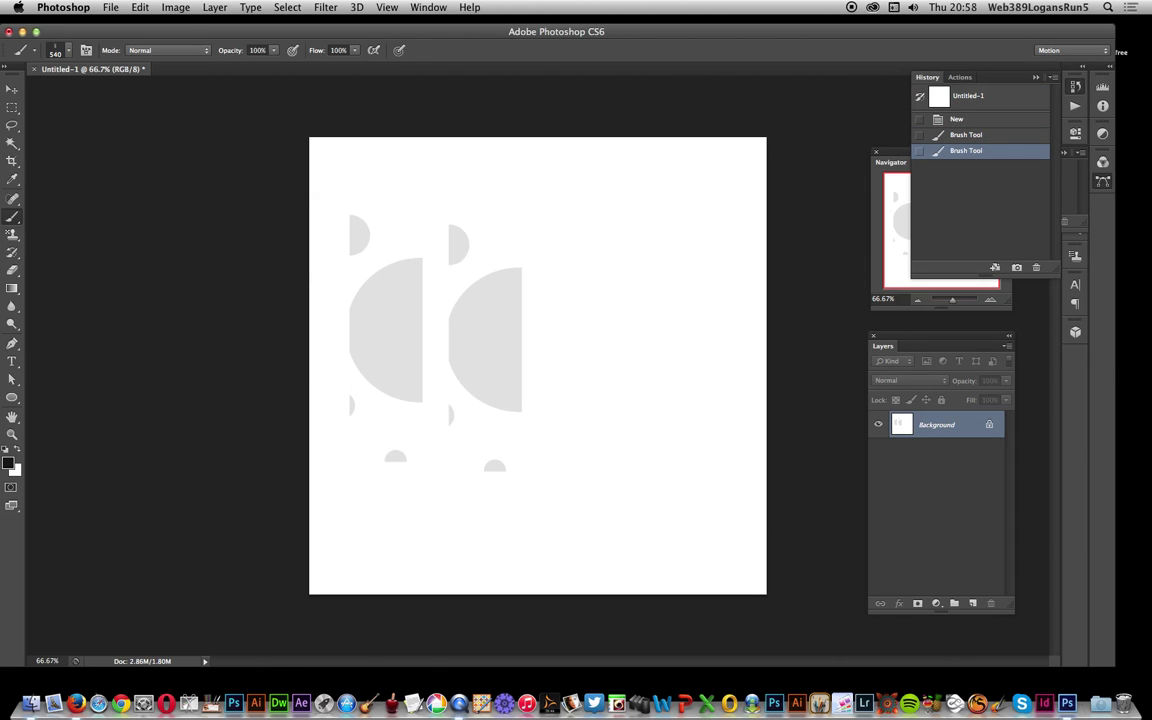
Stamp the half-circle brush five more times in near-black across the canvas and revert to the blank New history state.
click(588, 340)
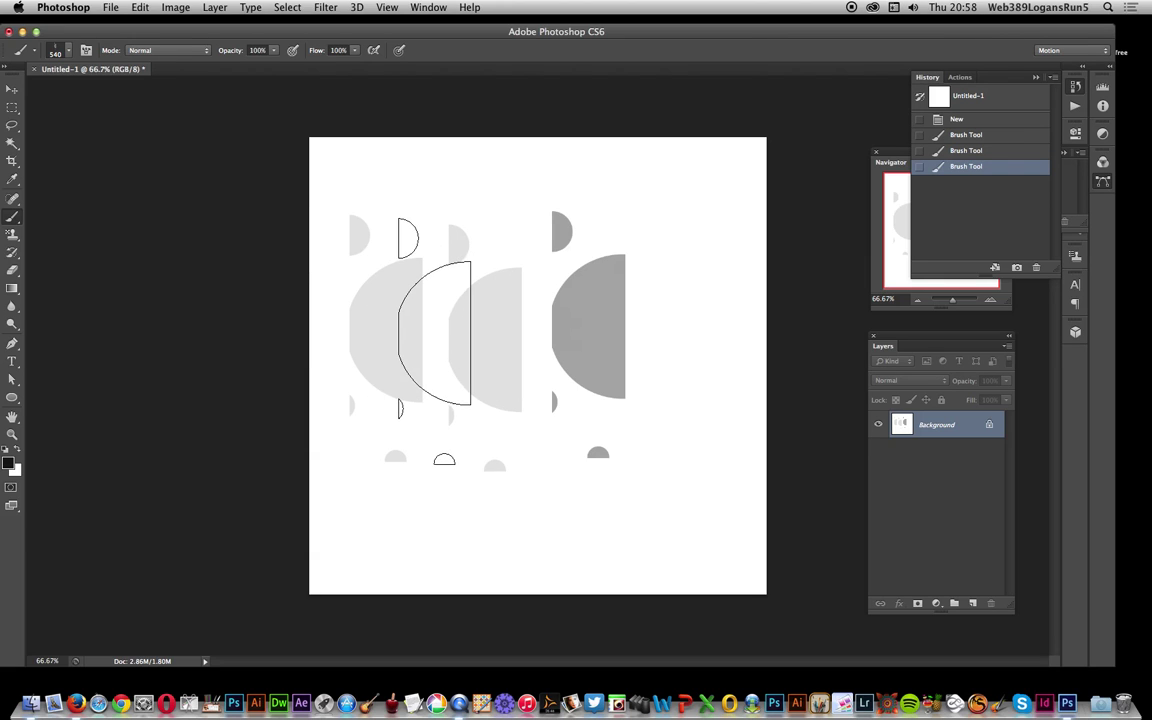
click(435, 333)
click(671, 336)
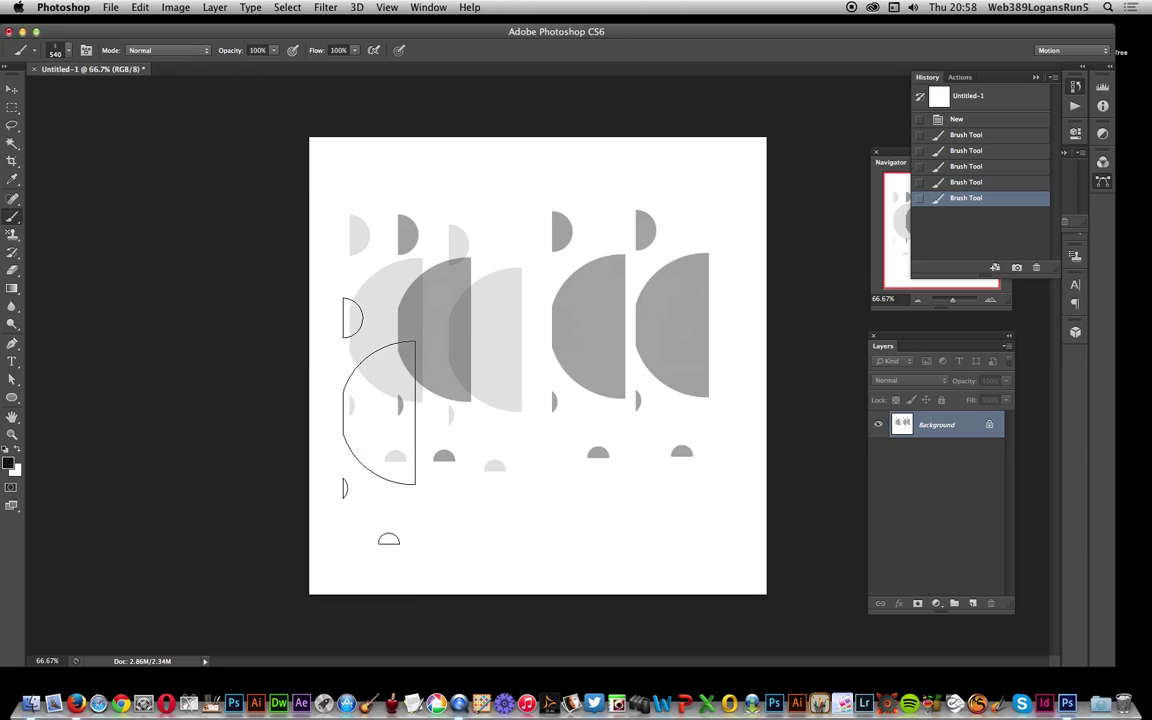
click(364, 406)
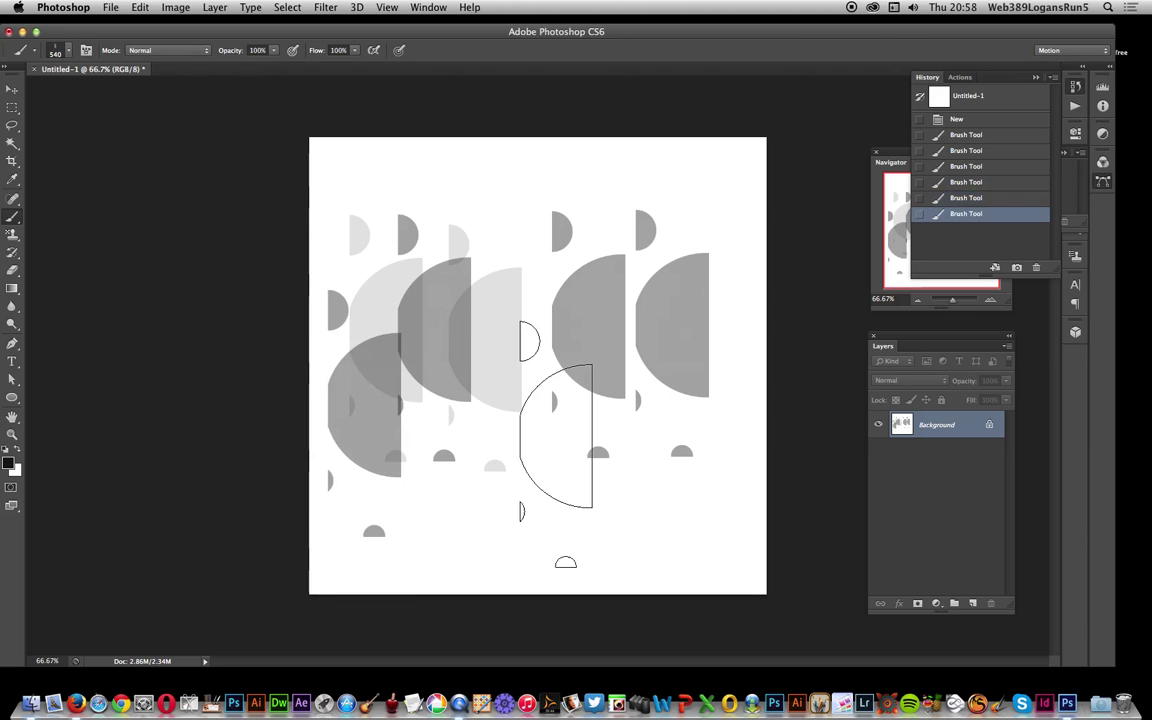
click(546, 426)
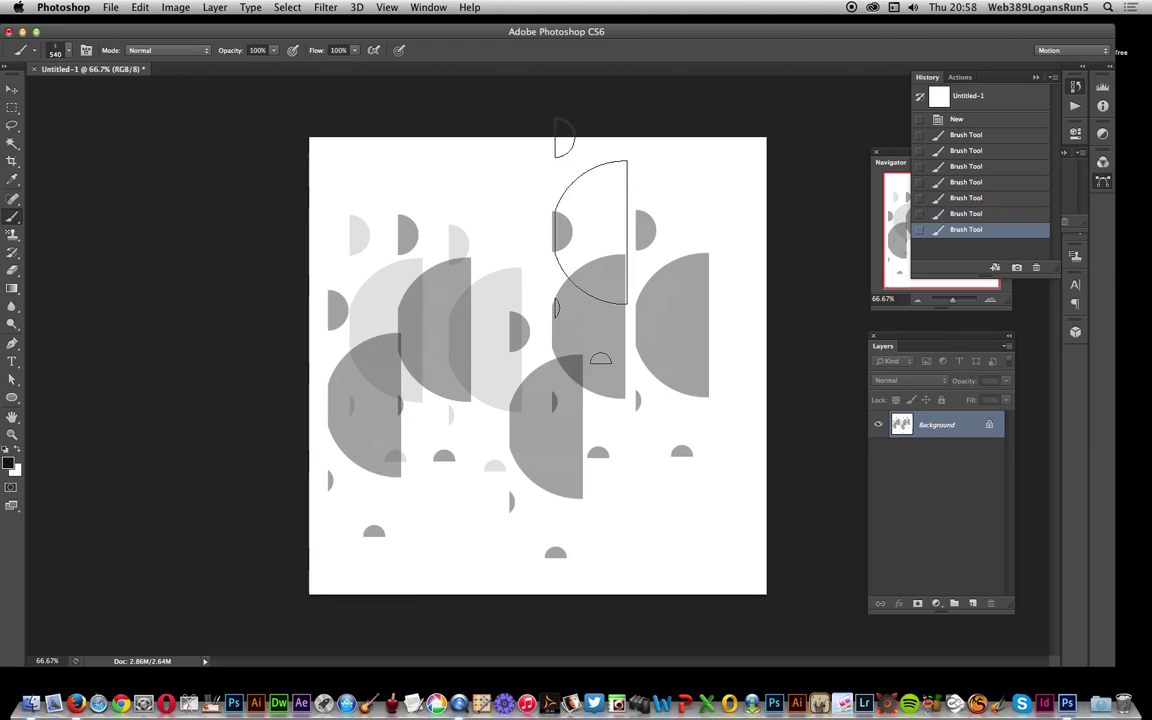
click(962, 119)
click(11, 107)
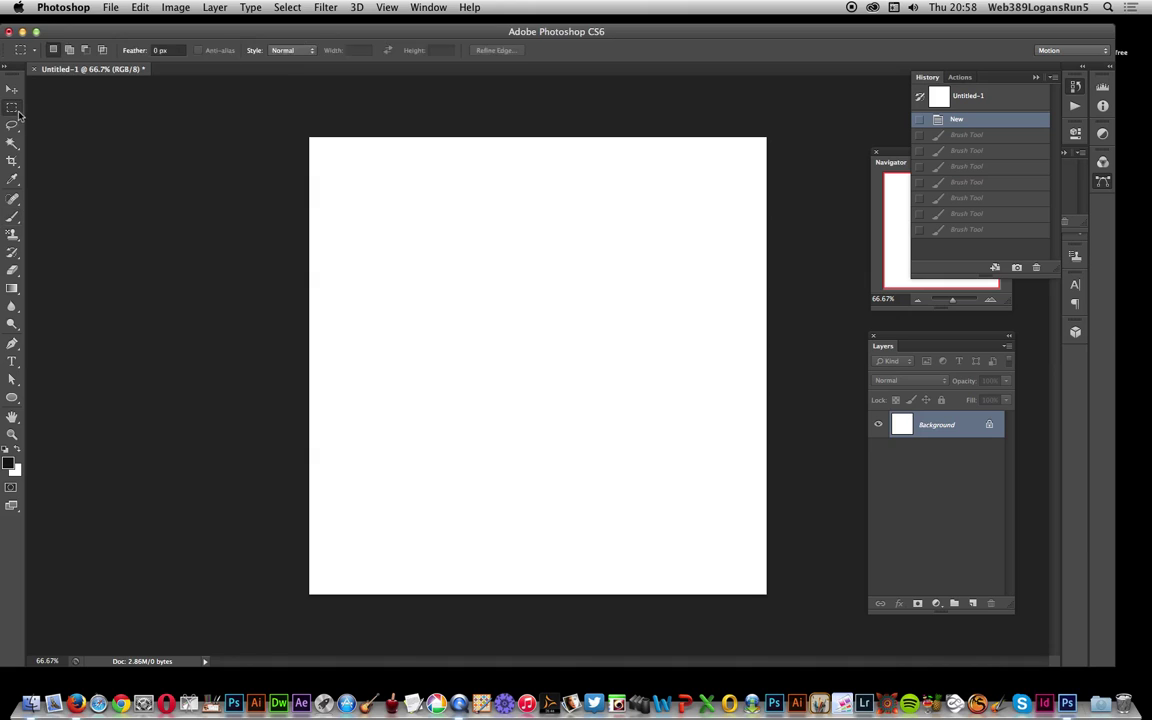
click(88, 130)
drag(555, 352, 512, 284)
click(553, 190)
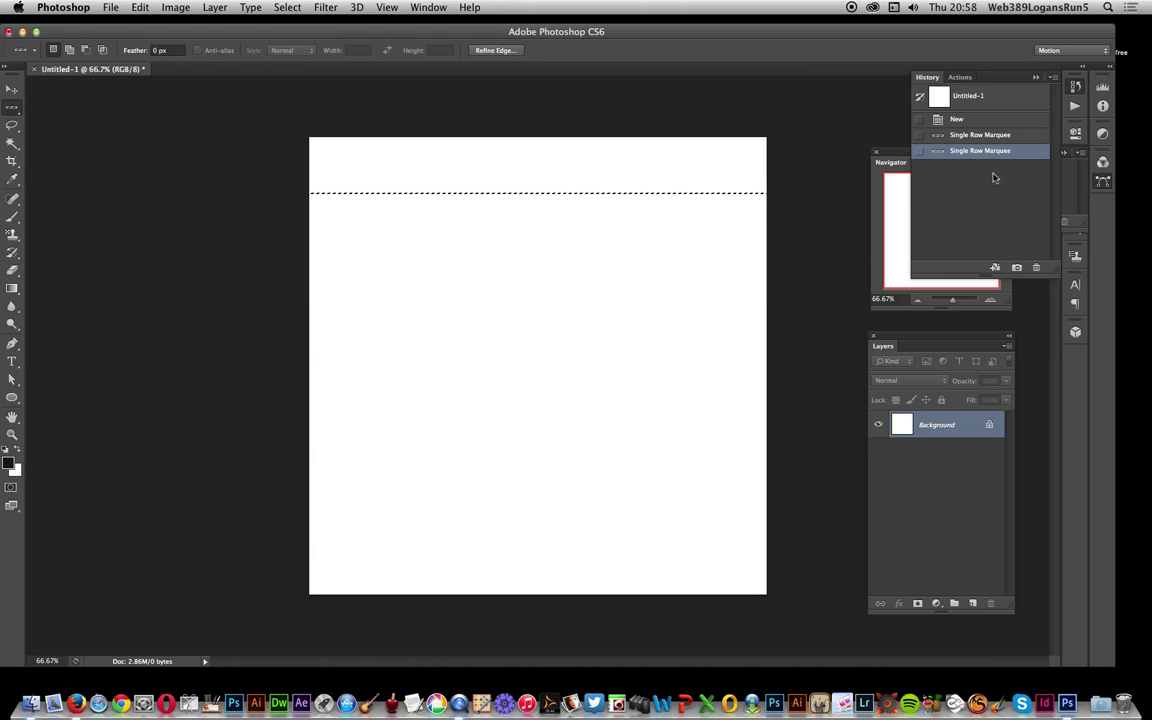
click(957, 120)
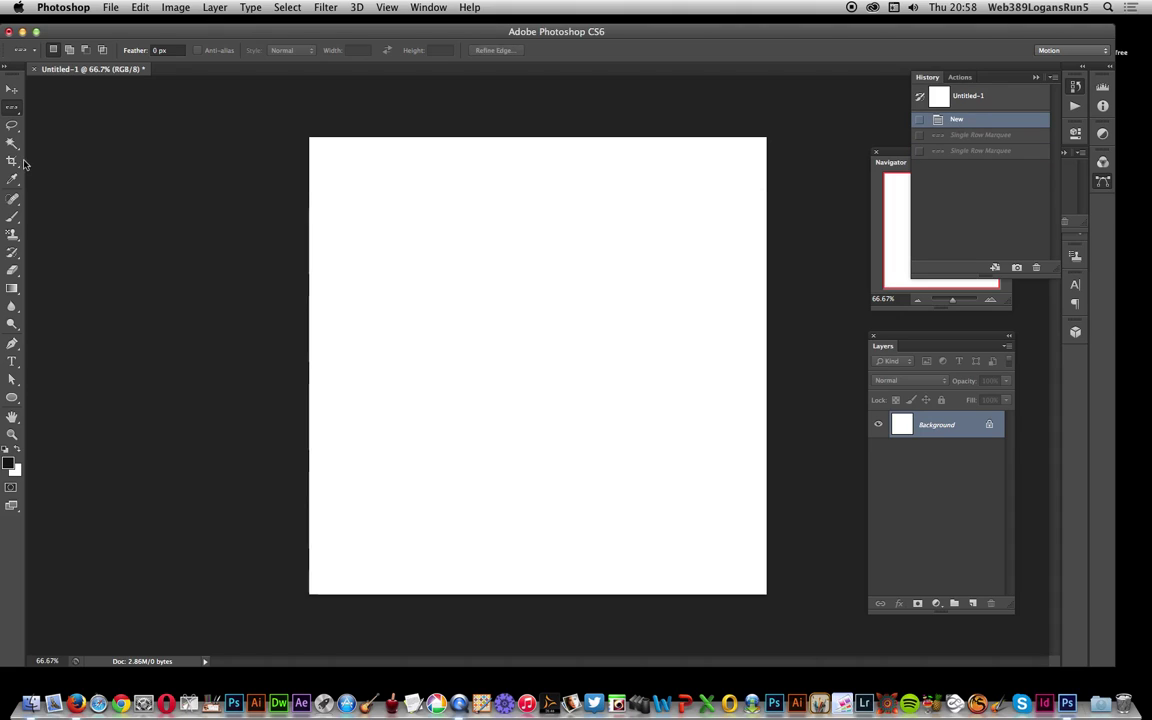
Select a large circular area in the middle of the blank canvas with the Elliptical Marquee tool.
click(12, 106)
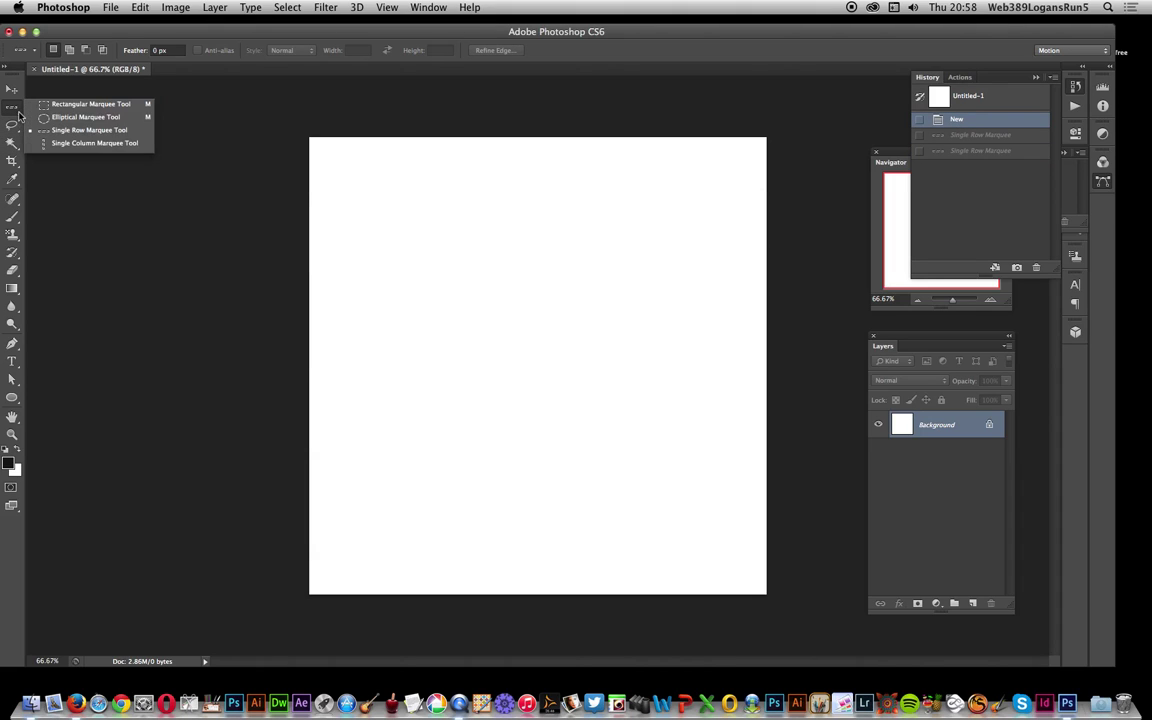
click(78, 121)
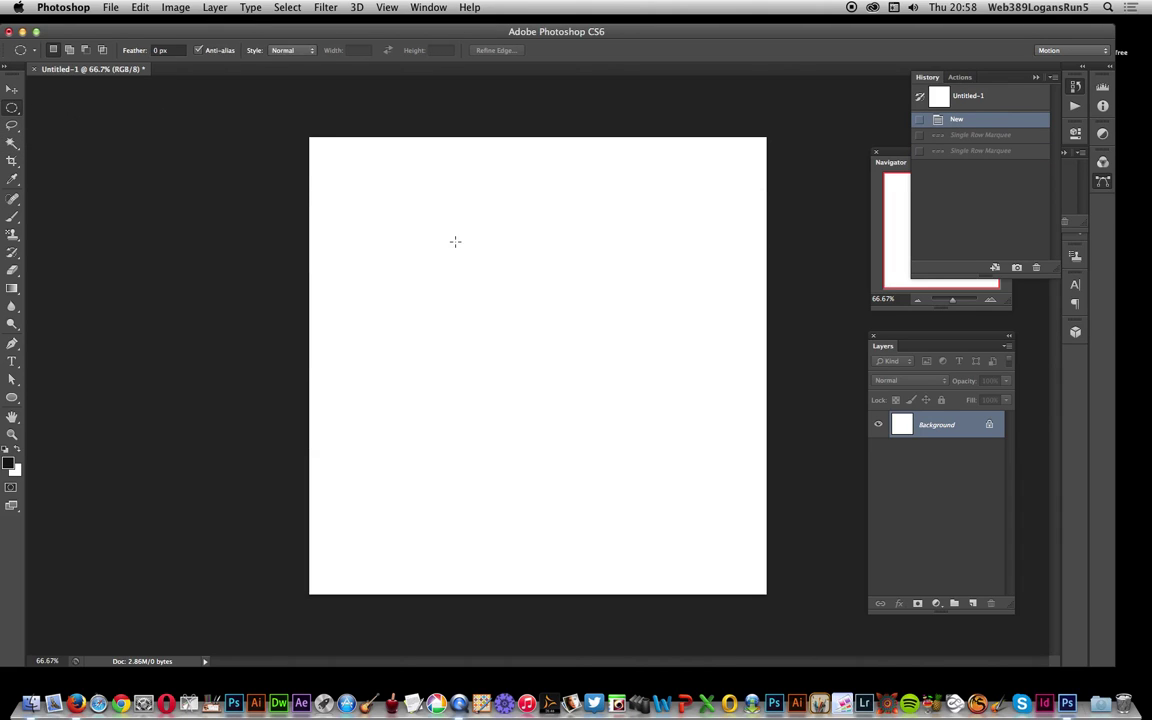
drag(427, 223, 637, 438)
Fill the circular selection with overlapping radial gradients in Difference mode, using the yellow, violet, orange and blue gradient preset.
click(12, 288)
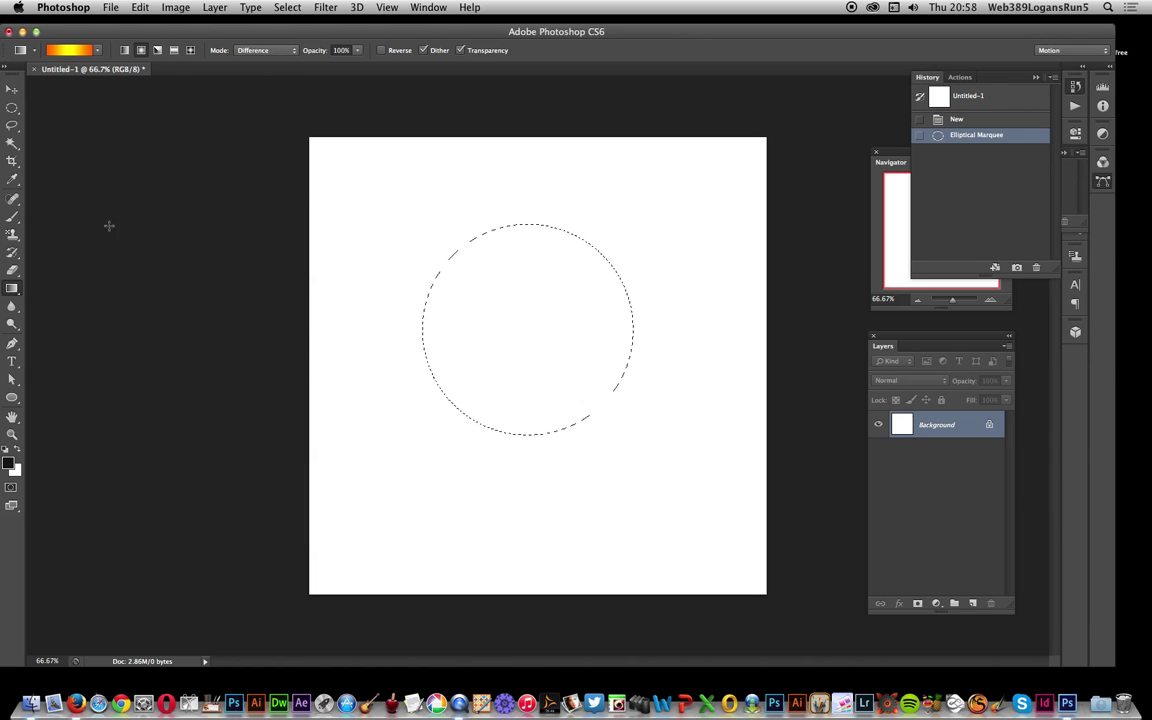
click(98, 50)
click(99, 78)
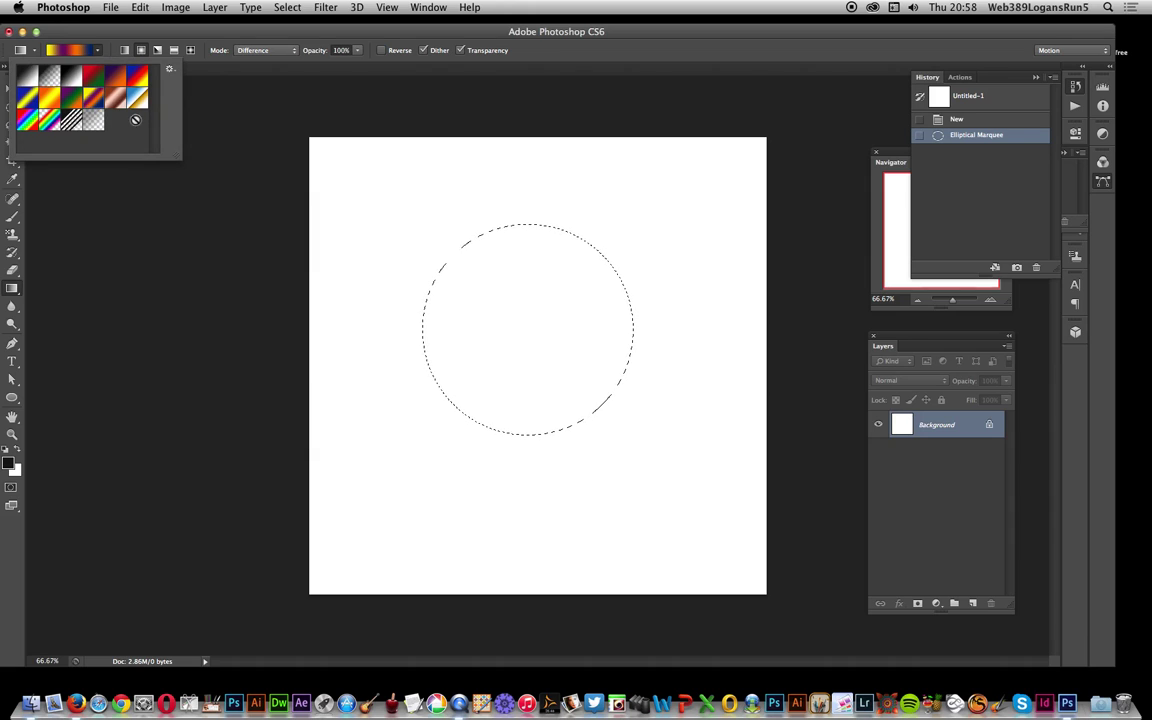
drag(487, 225, 542, 398)
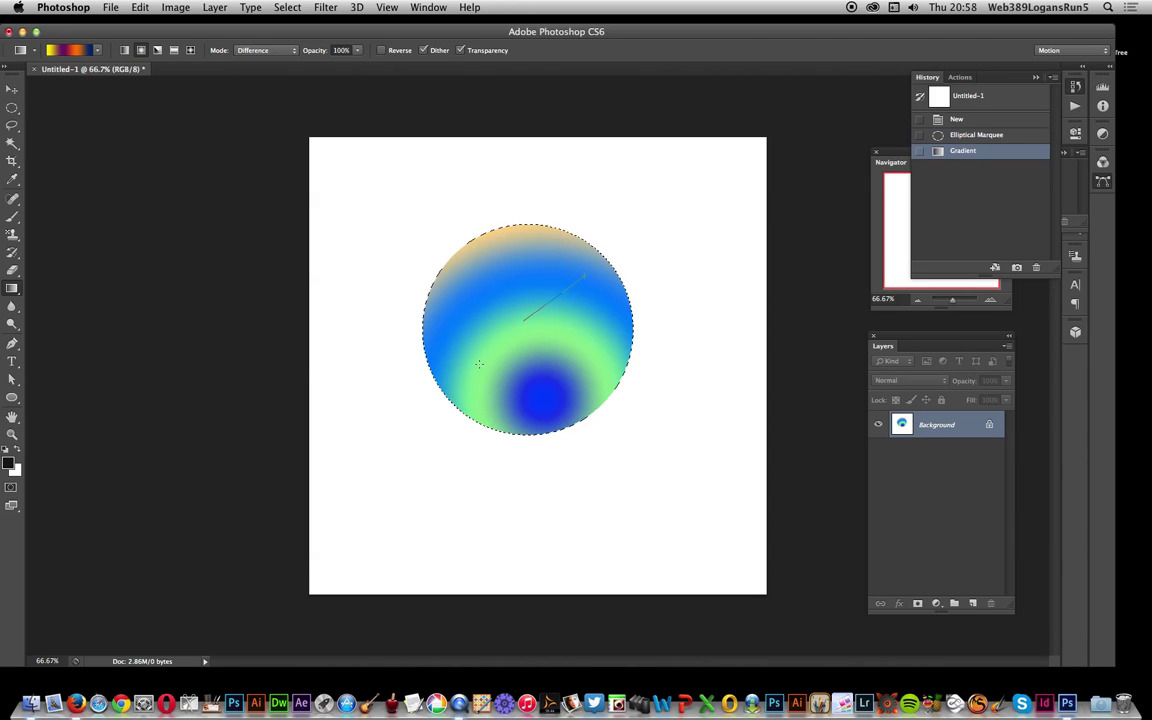
drag(452, 381, 452, 381)
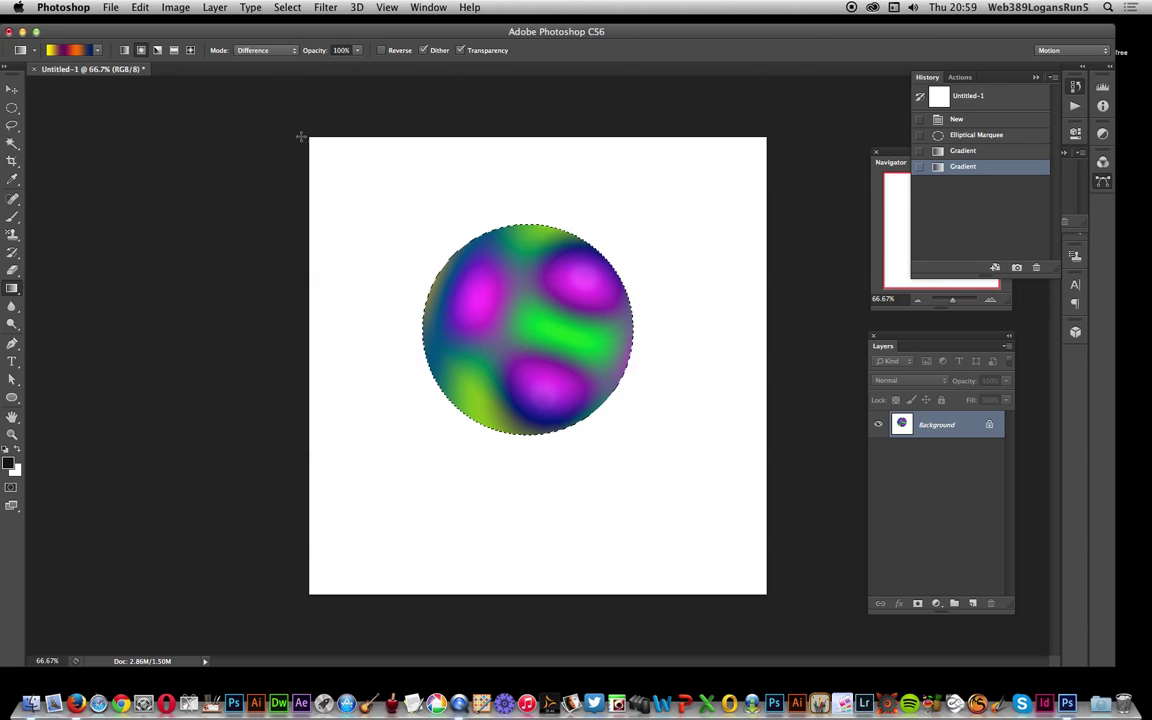
Define the gradient-filled circle as a brush preset with the suggested name and revert to the blank New history state.
click(142, 8)
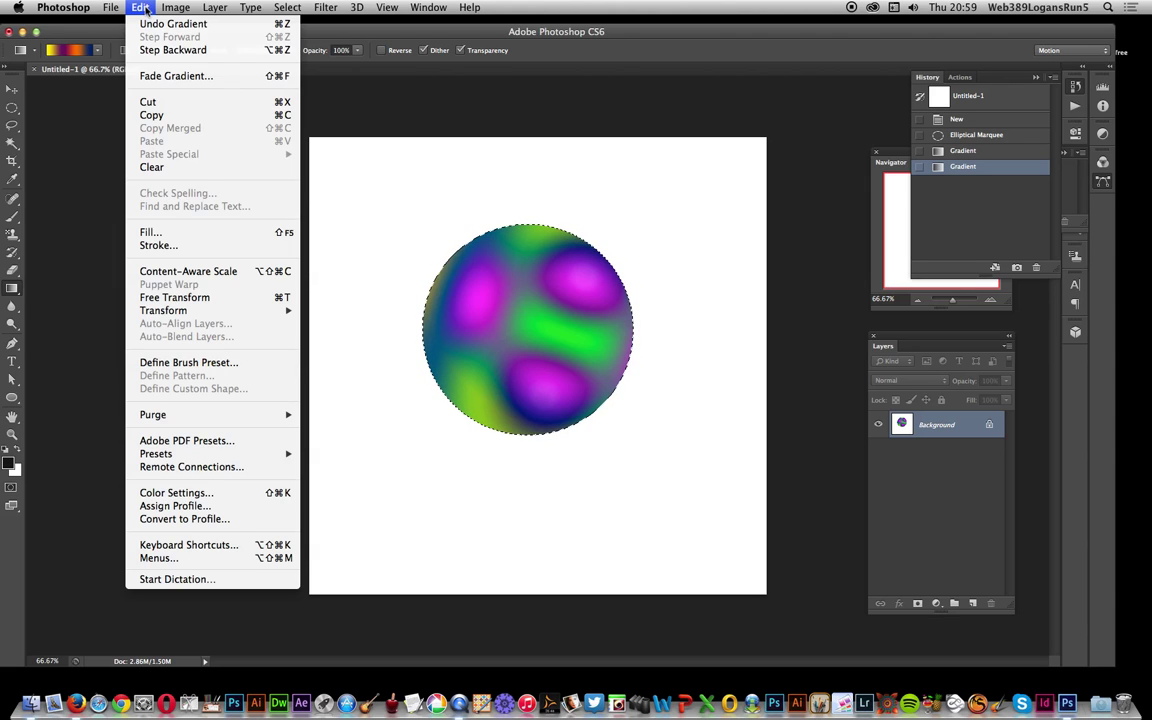
click(165, 362)
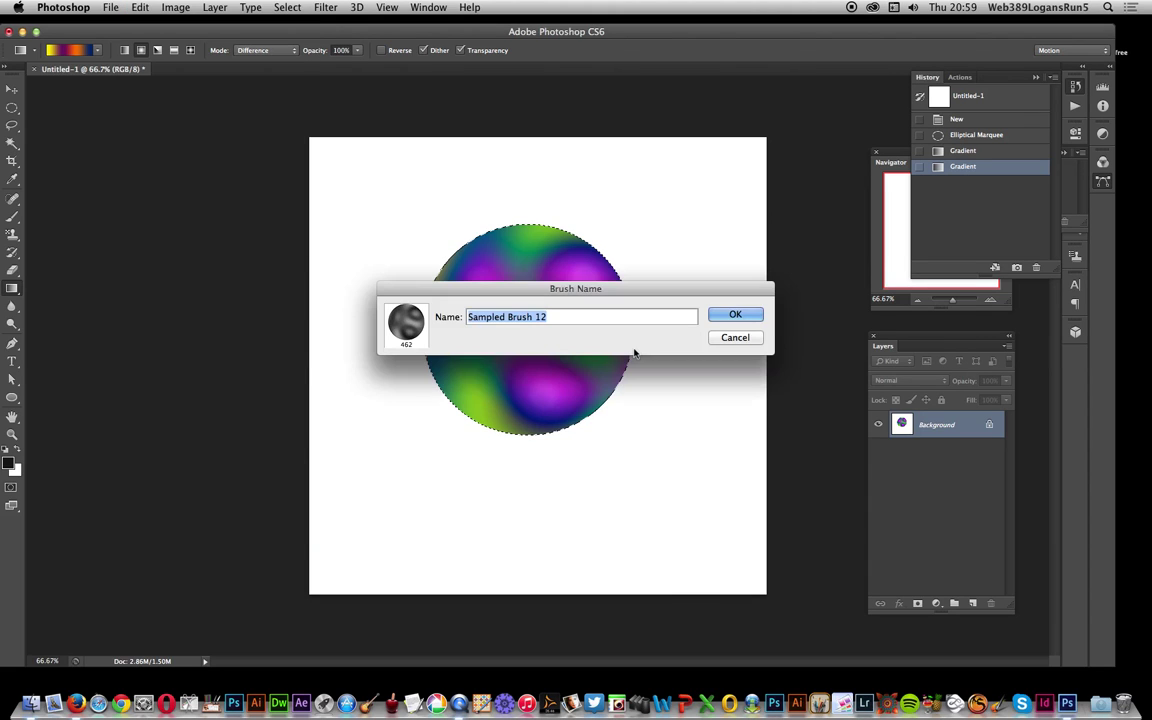
click(737, 314)
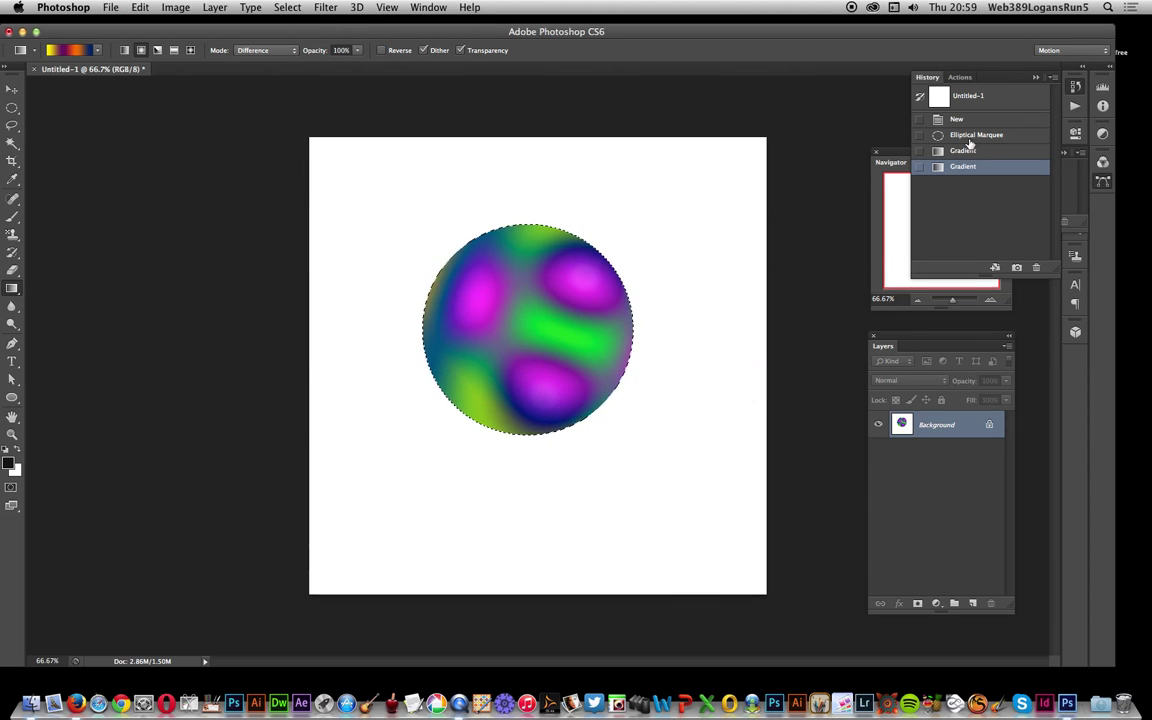
click(966, 135)
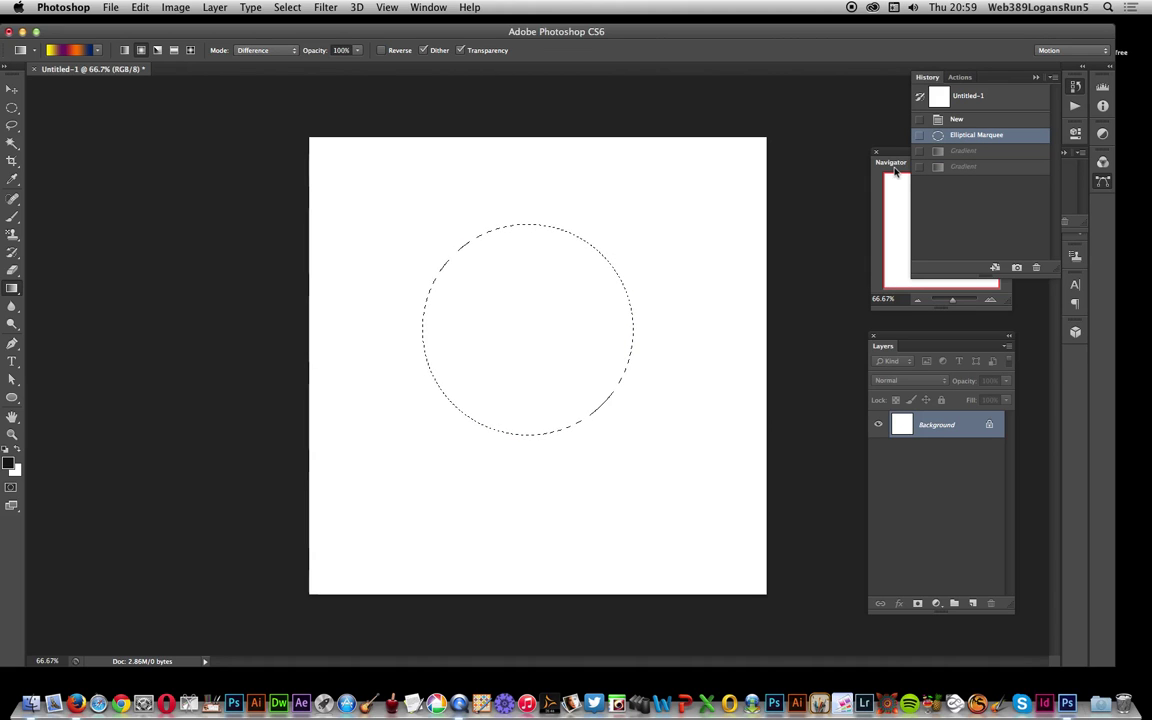
click(990, 119)
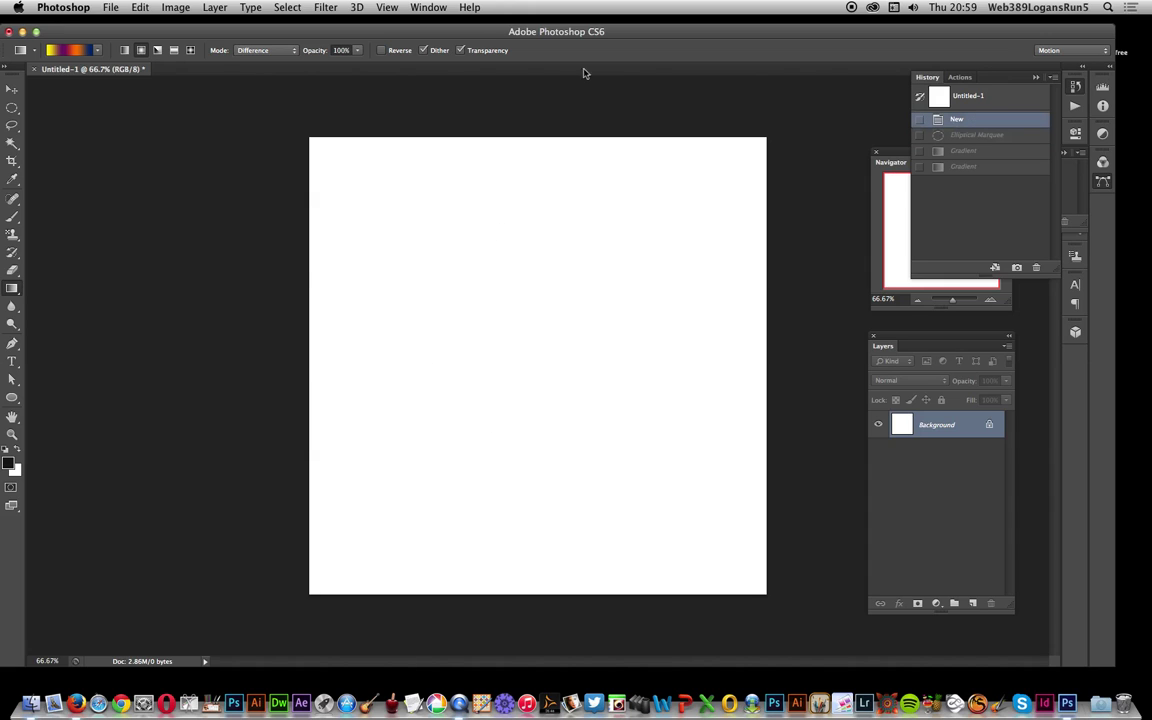
Add a pattern fill layer with the default name, scale its pattern to 75% and position the blue ring near the canvas centre.
click(213, 8)
mouse_move(233, 141)
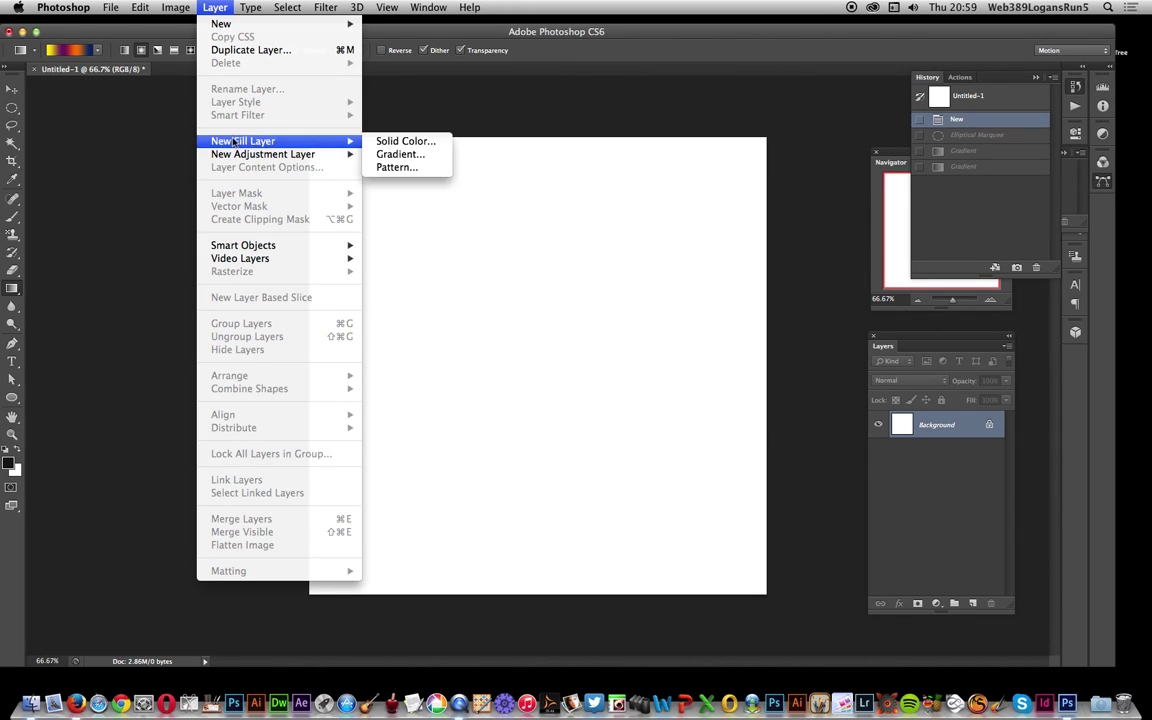
click(400, 167)
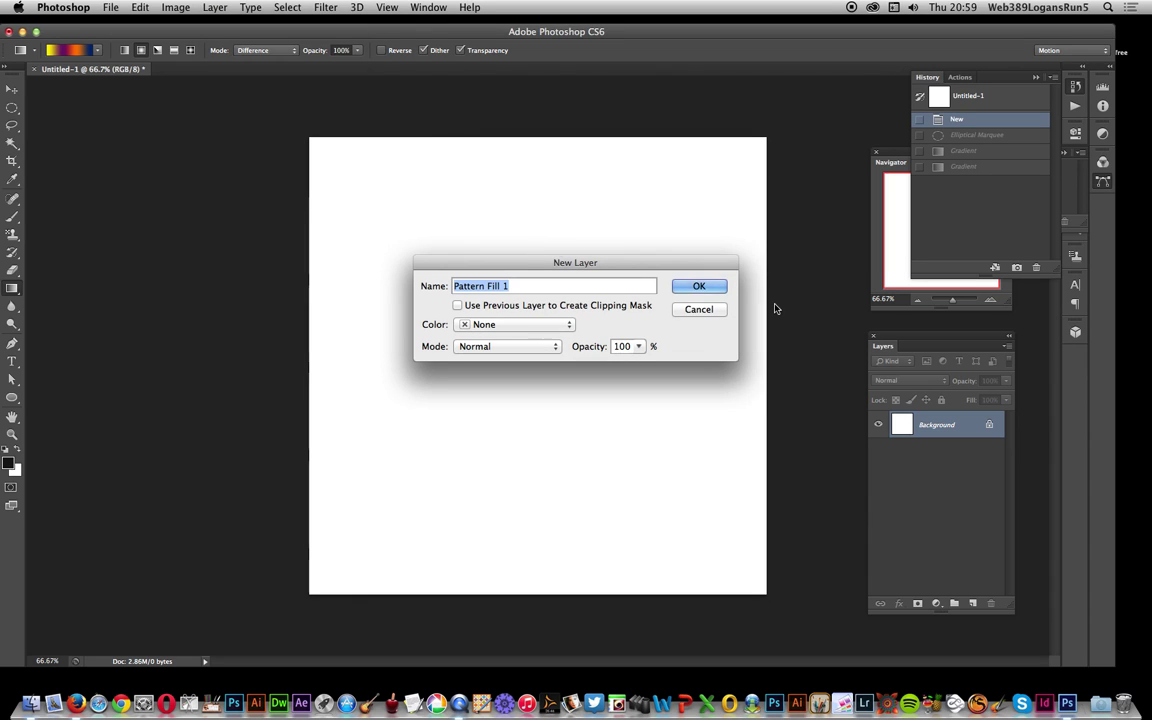
click(693, 285)
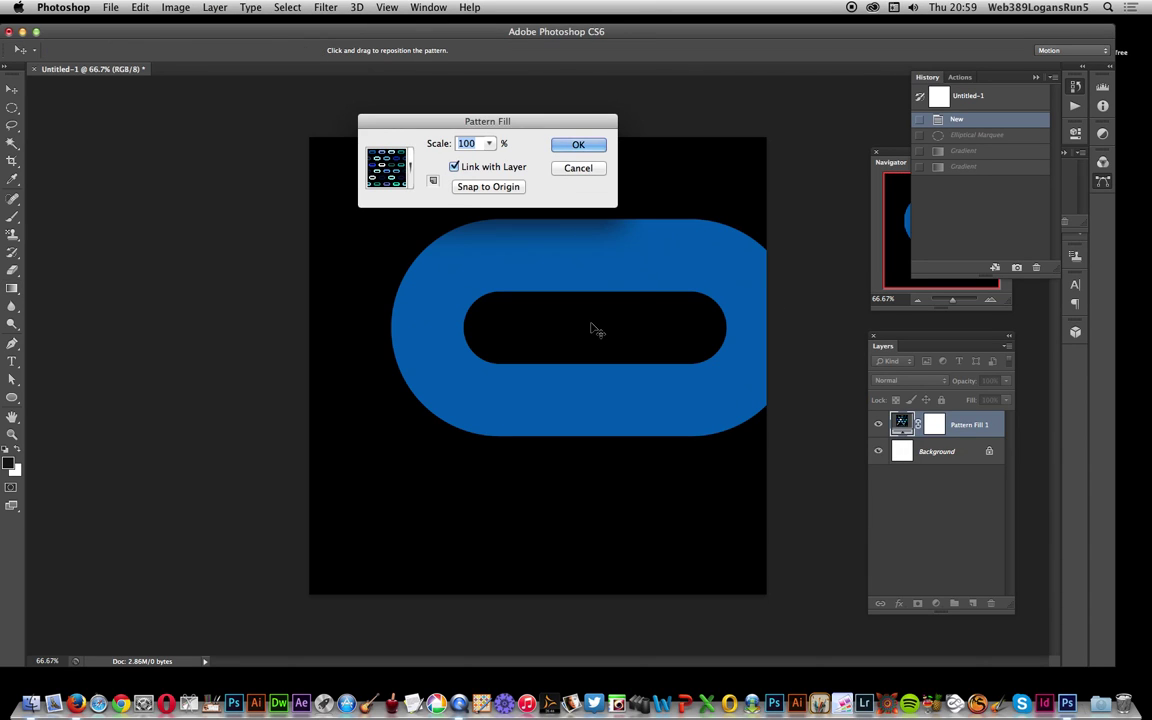
drag(638, 283, 563, 301)
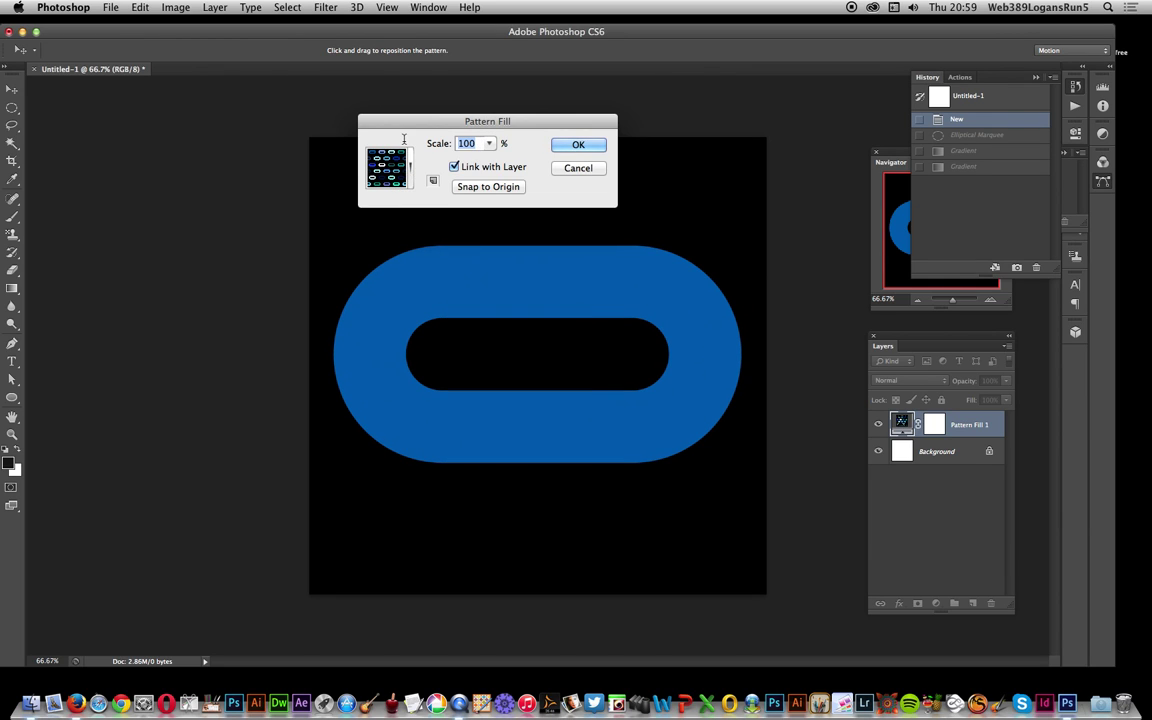
text(75)
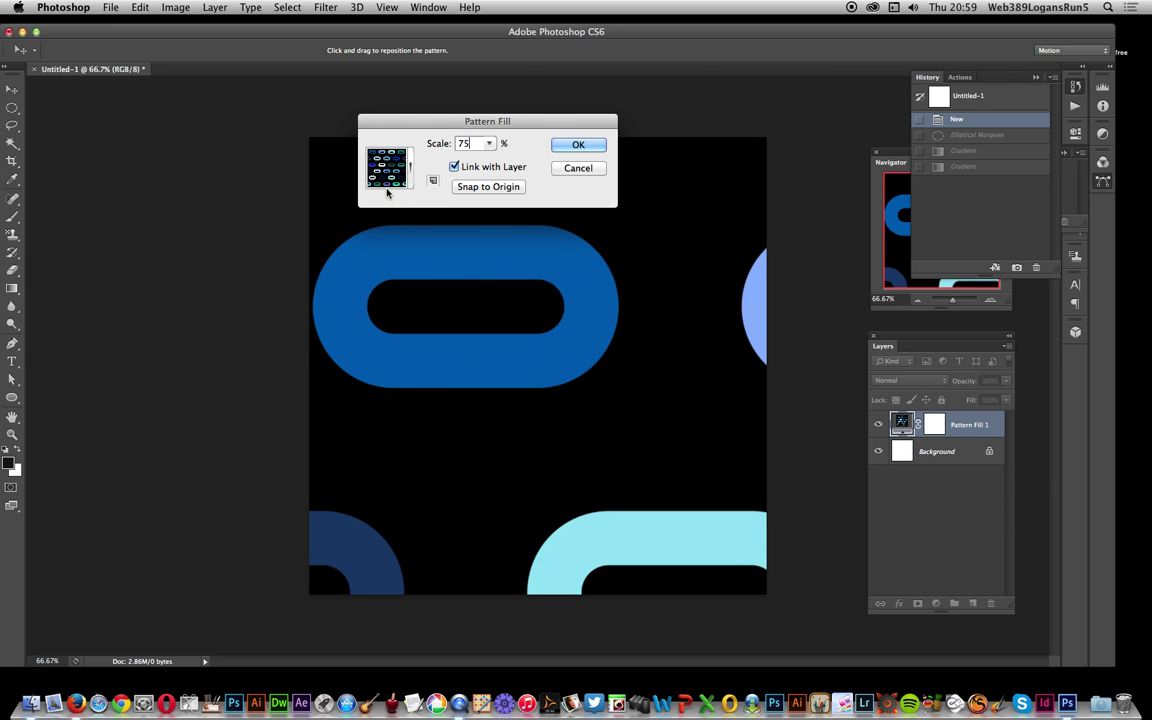
drag(544, 370, 568, 388)
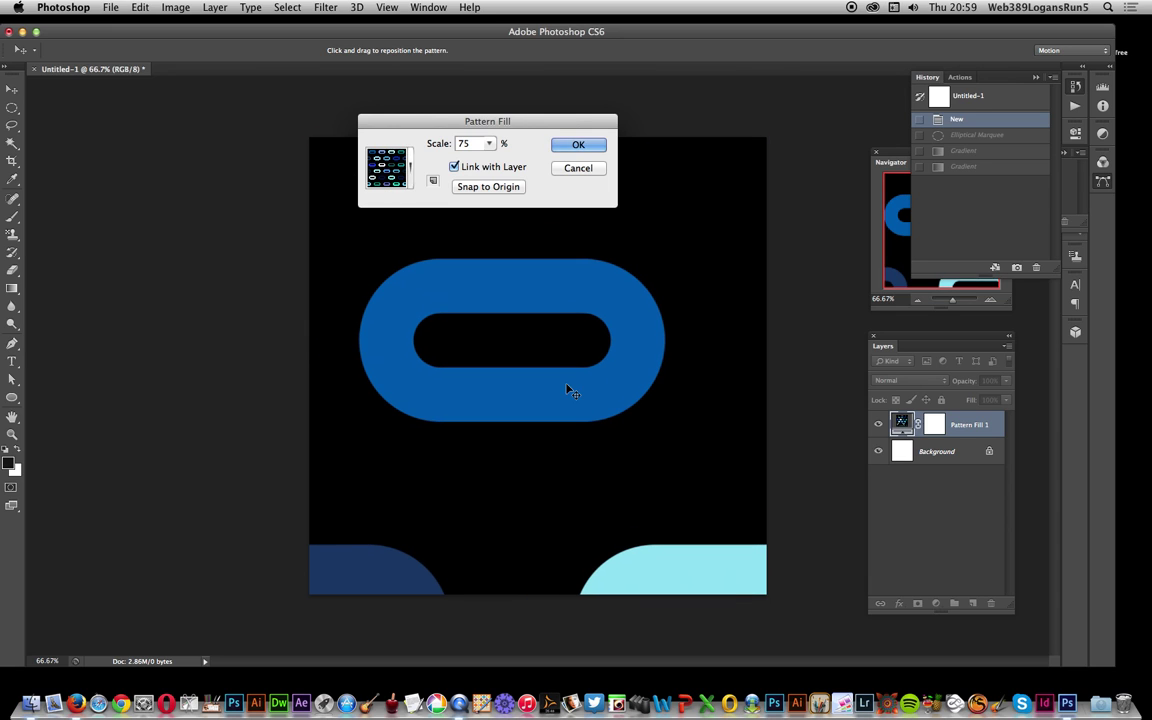
click(578, 146)
Flatten the image and select a rectangular area around the blue ring with the Rectangular Marquee tool.
click(215, 7)
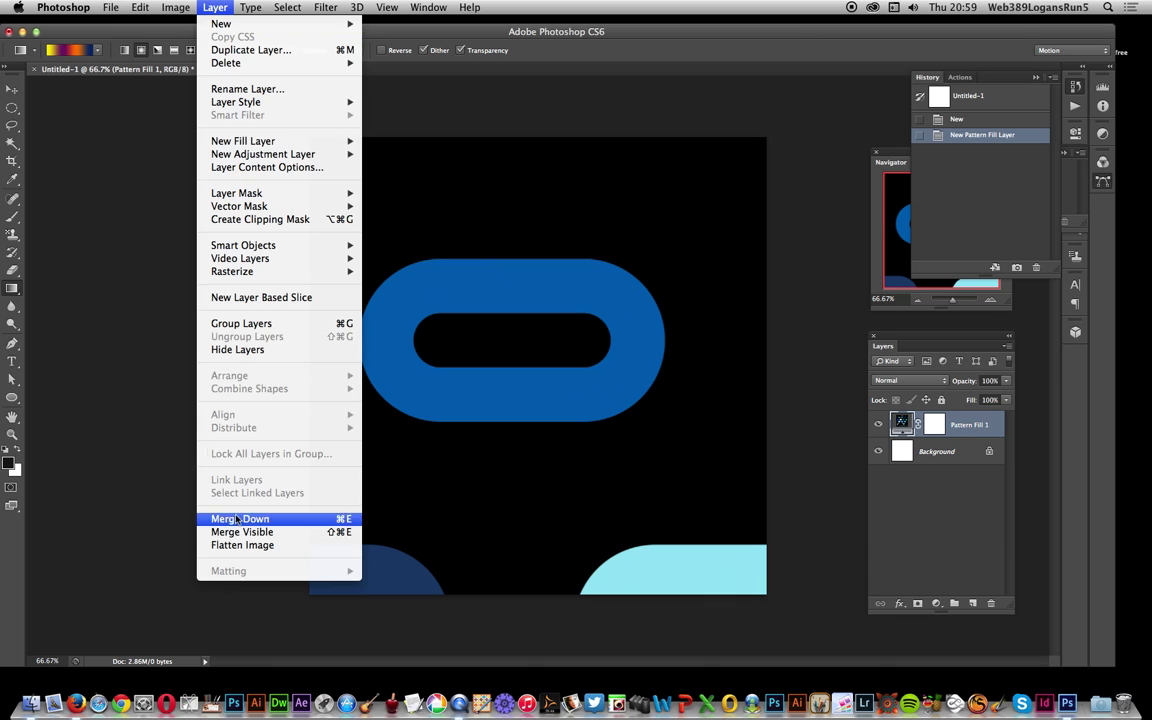
click(238, 545)
drag(12, 107, 60, 108)
drag(334, 239, 687, 441)
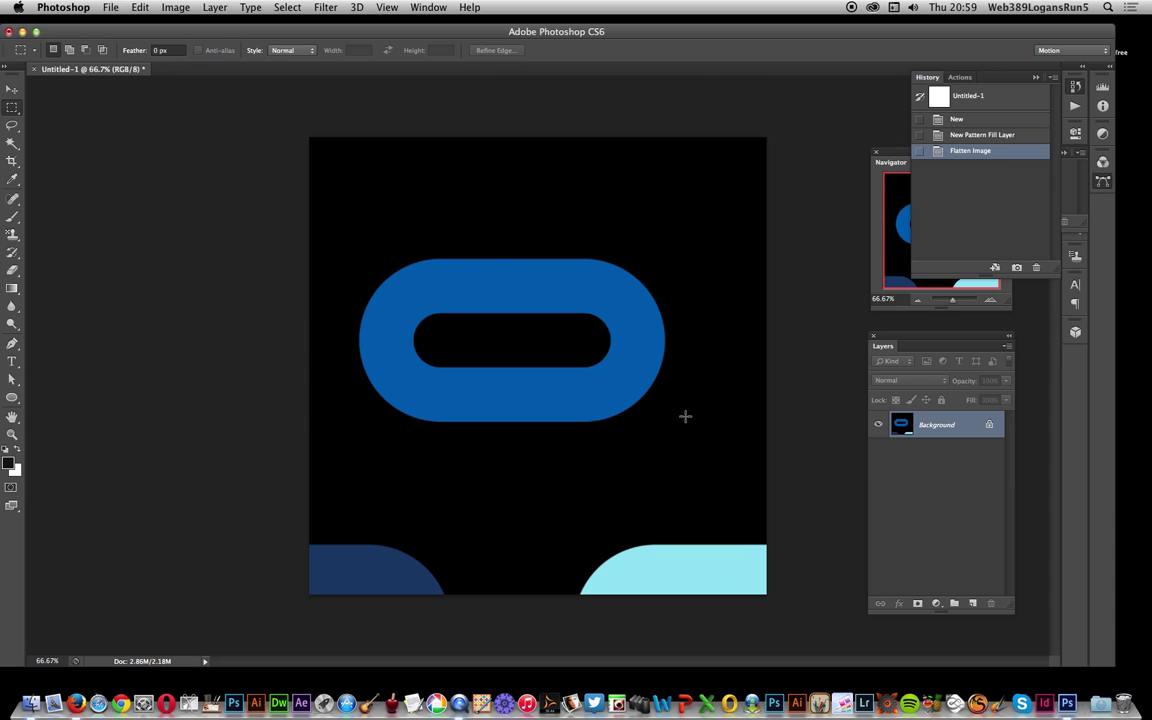
Define the selected blue ring on black as a brush preset with the suggested name.
click(139, 7)
click(188, 362)
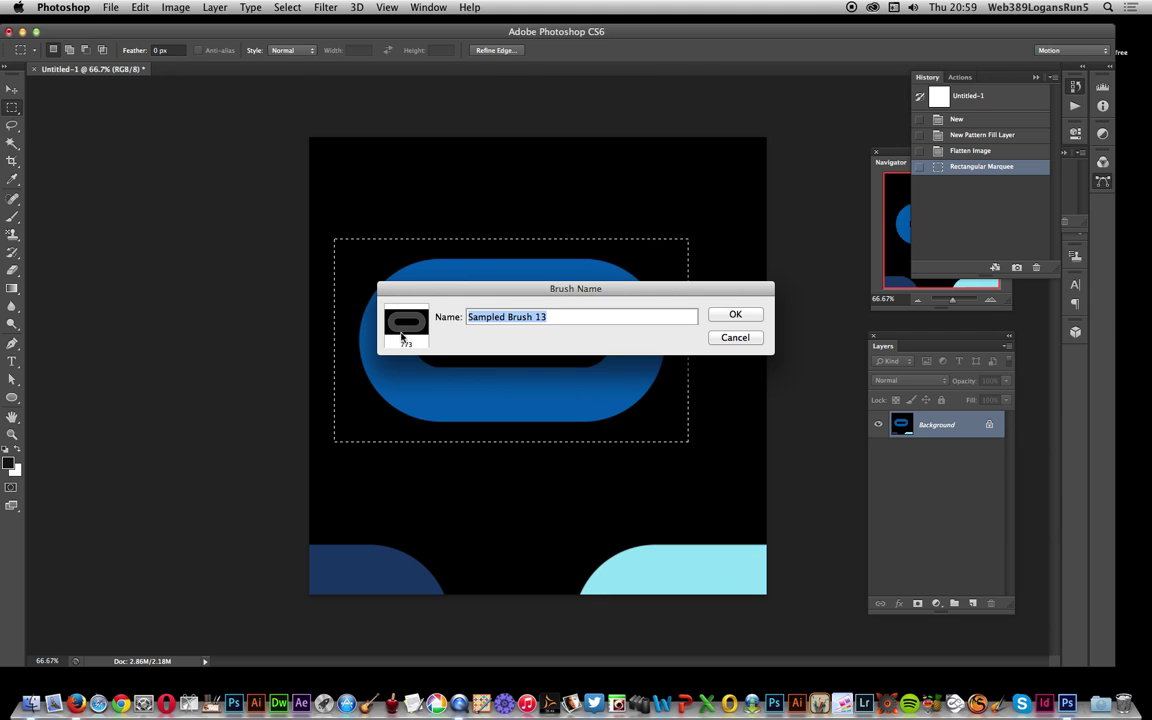
click(761, 316)
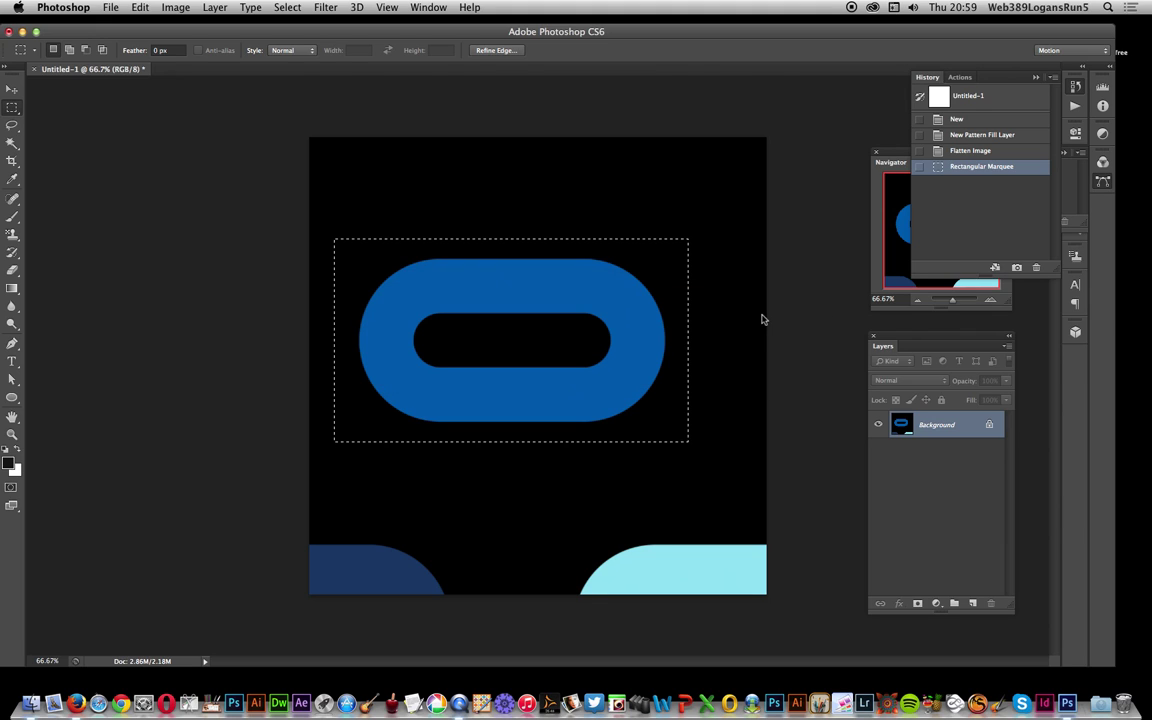
Invert the colours inside the rectangular selection around the ring.
click(175, 7)
mouse_move(200, 50)
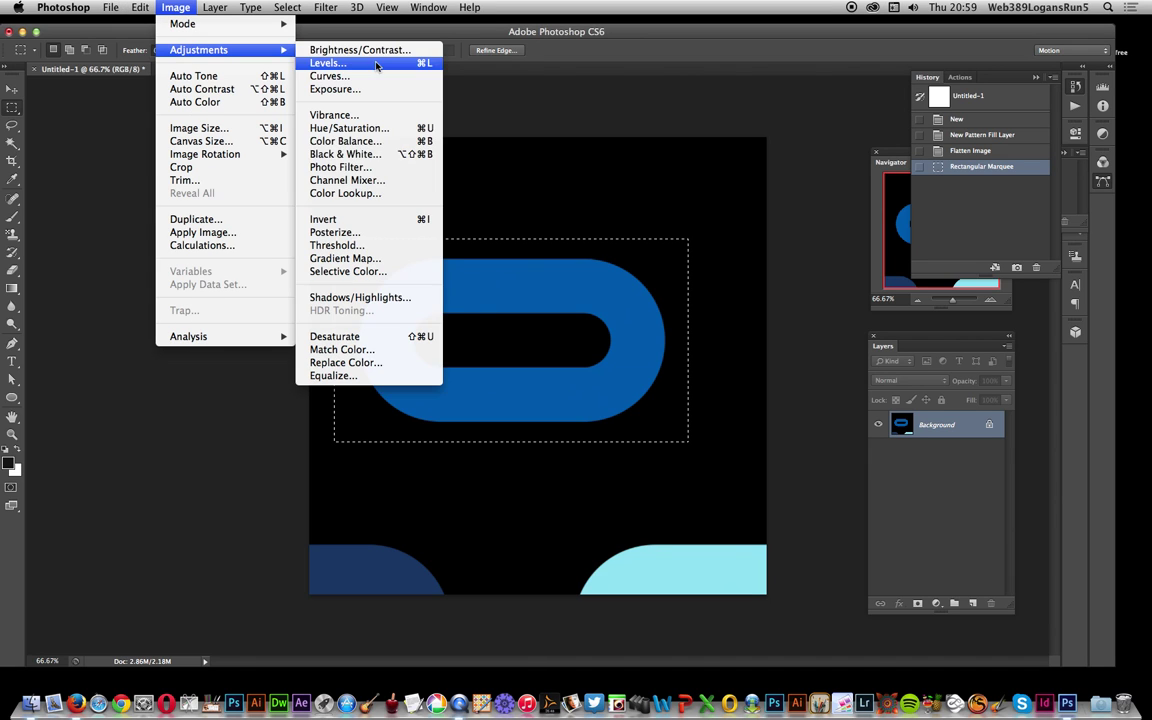
click(345, 221)
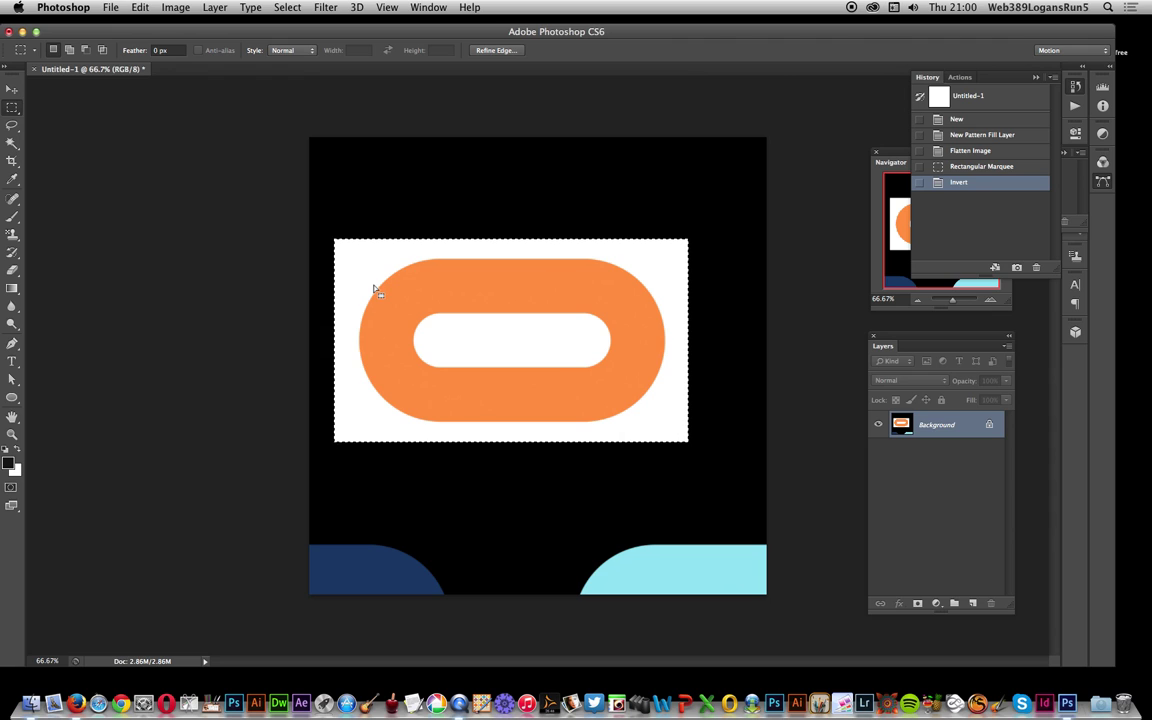
Define the inverted ring as another brush preset with the suggested name and revert to the blank New history state.
click(140, 7)
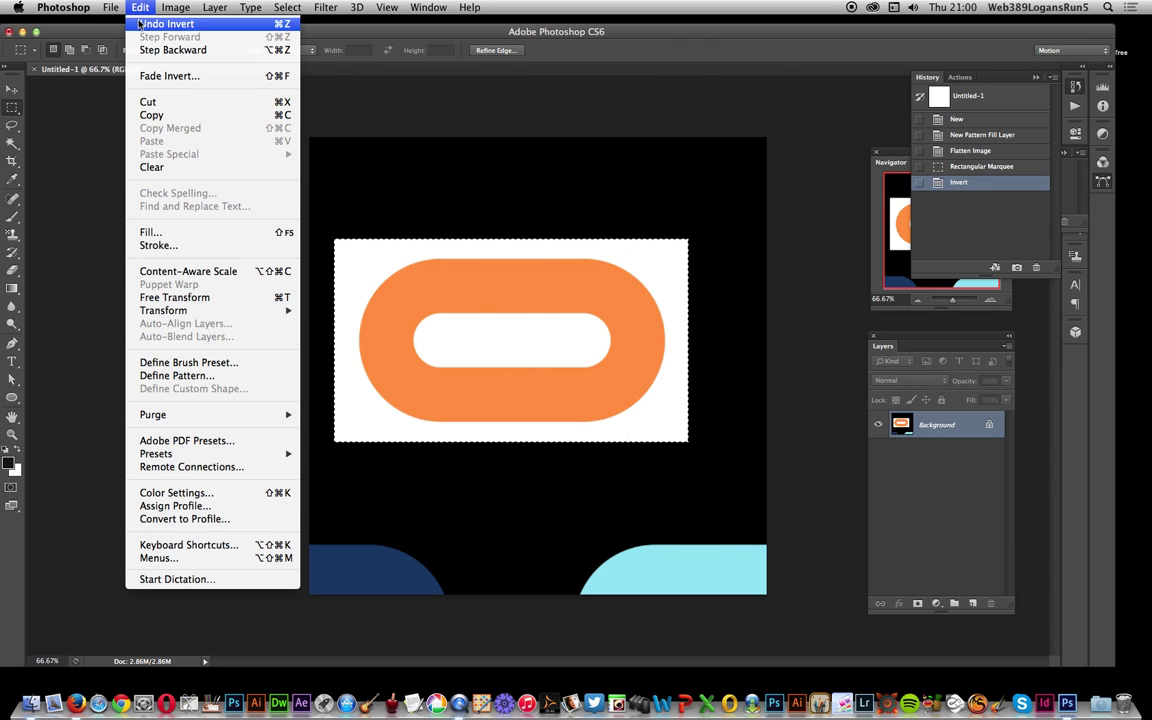
click(195, 362)
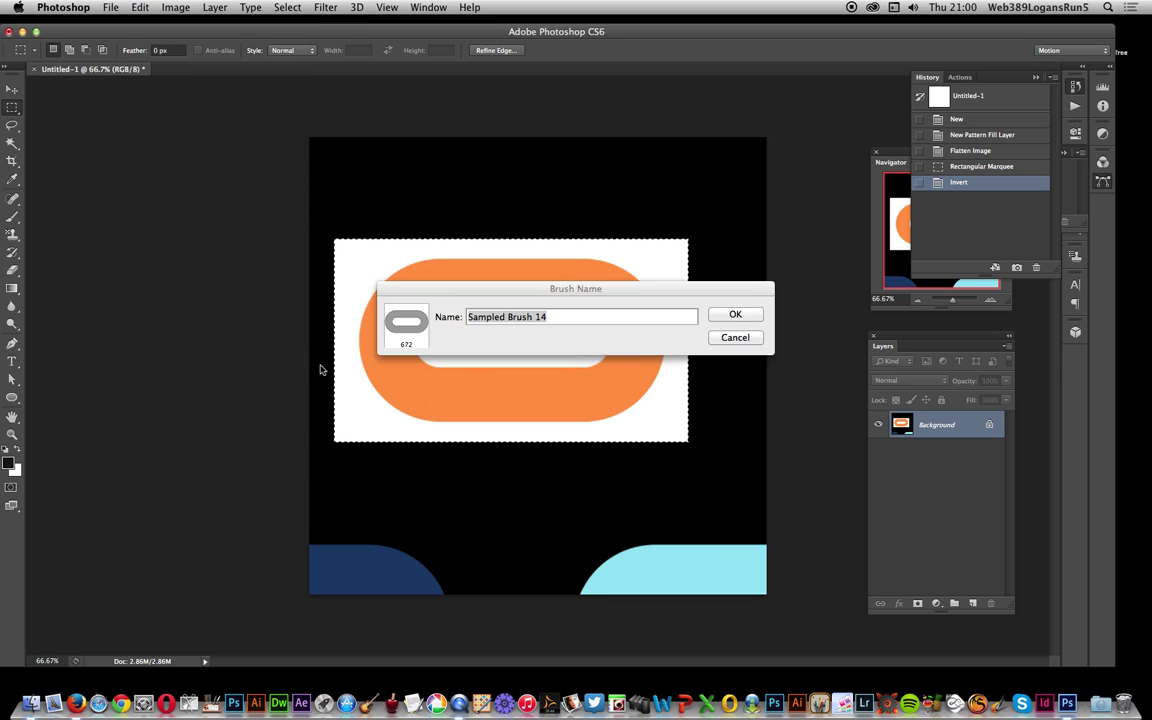
click(736, 316)
click(958, 120)
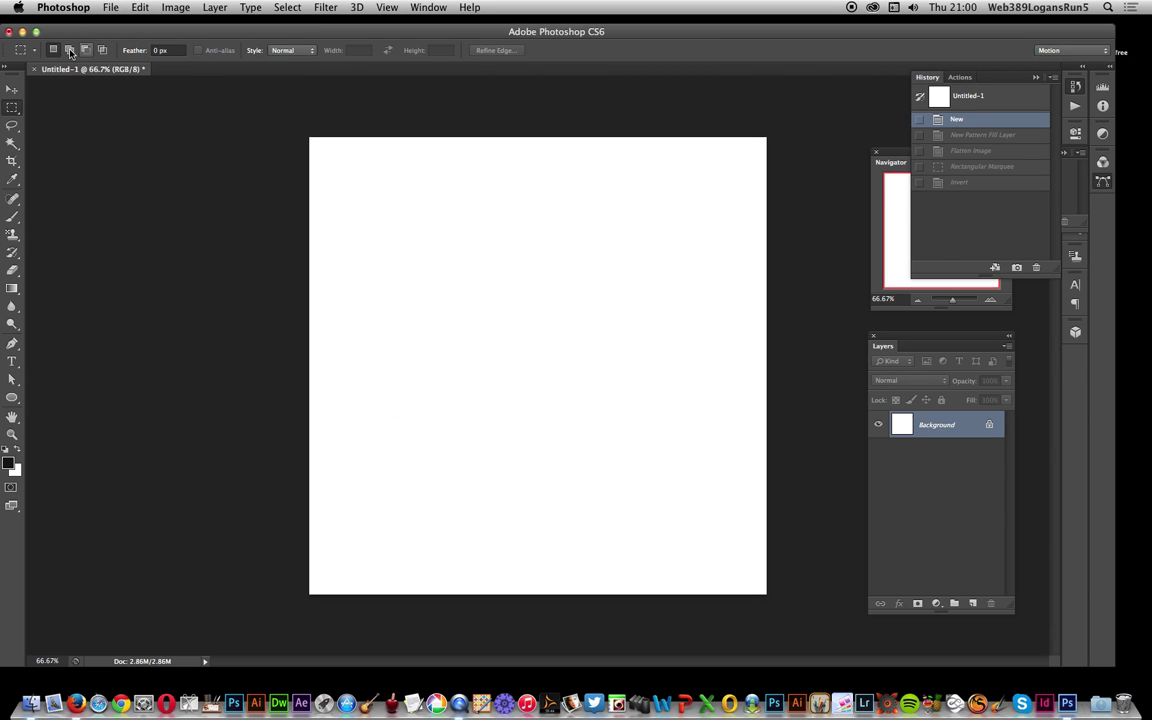
Switch to the Pattern Stamp tool and choose the 672 px ring as its brush tip.
click(12, 218)
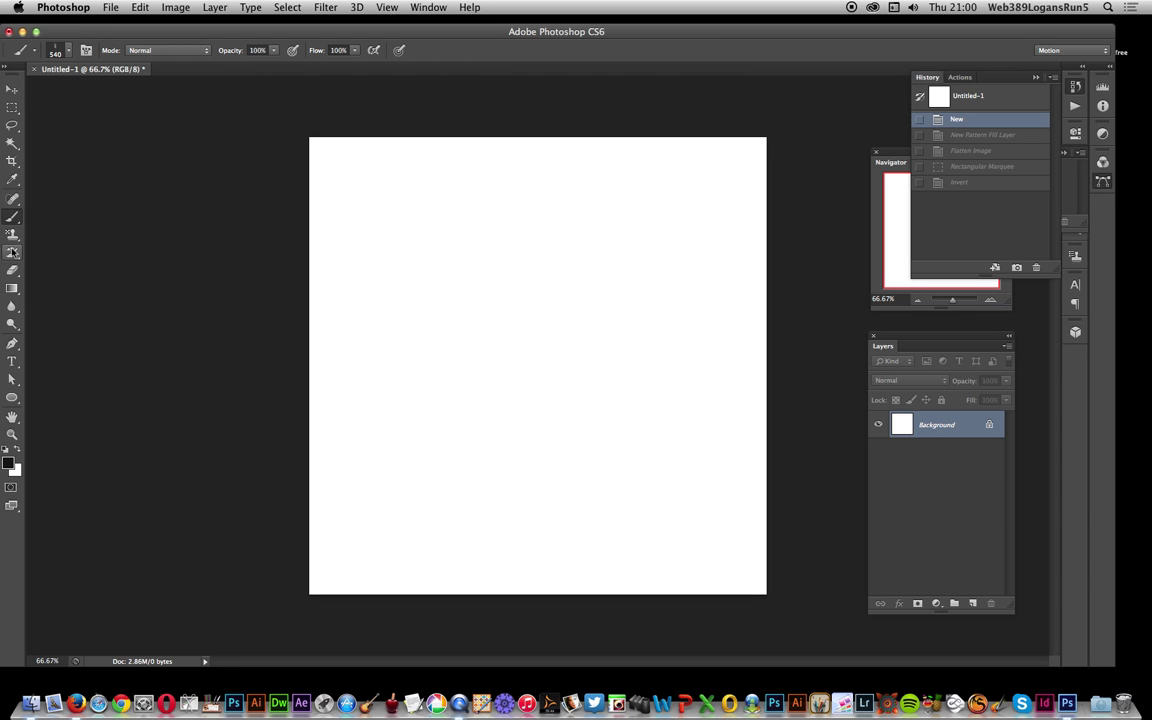
click(13, 252)
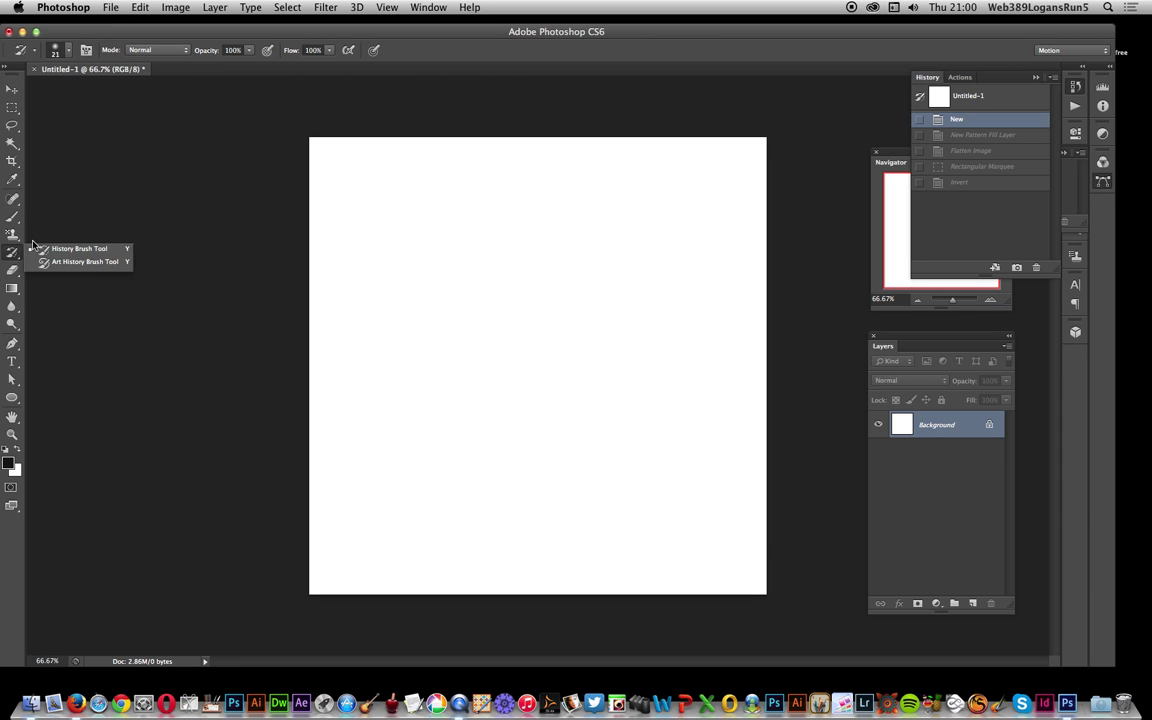
mouse_move(14, 236)
mouse_down()
mouse_move(62, 231)
mouse_move(66, 255)
mouse_up()
click(67, 50)
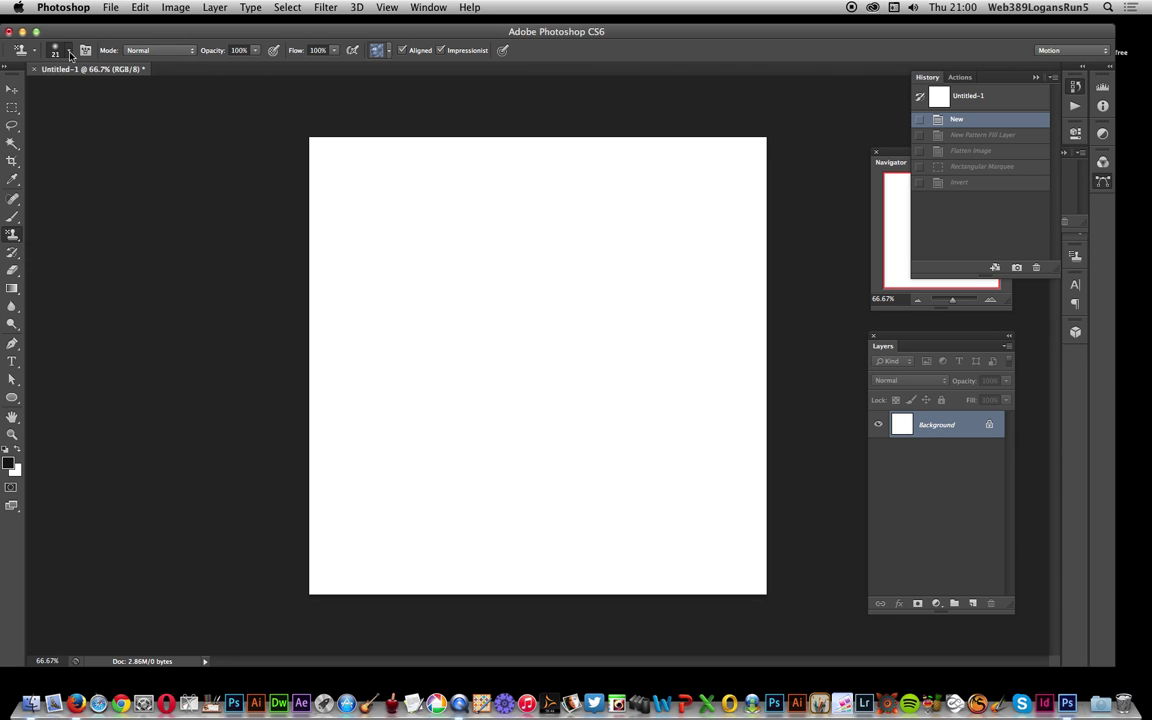
click(168, 366)
click(350, 40)
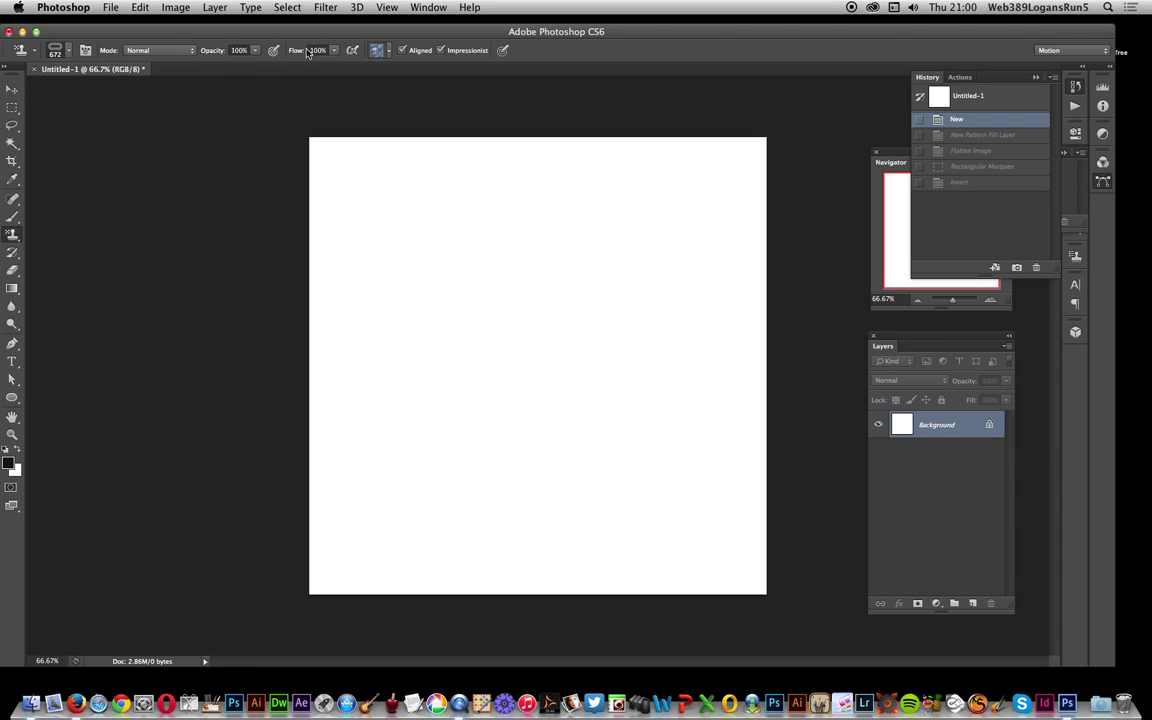
Stamp the 773 px ring brush once in the upper middle of the canvas with the Brush tool.
click(13, 216)
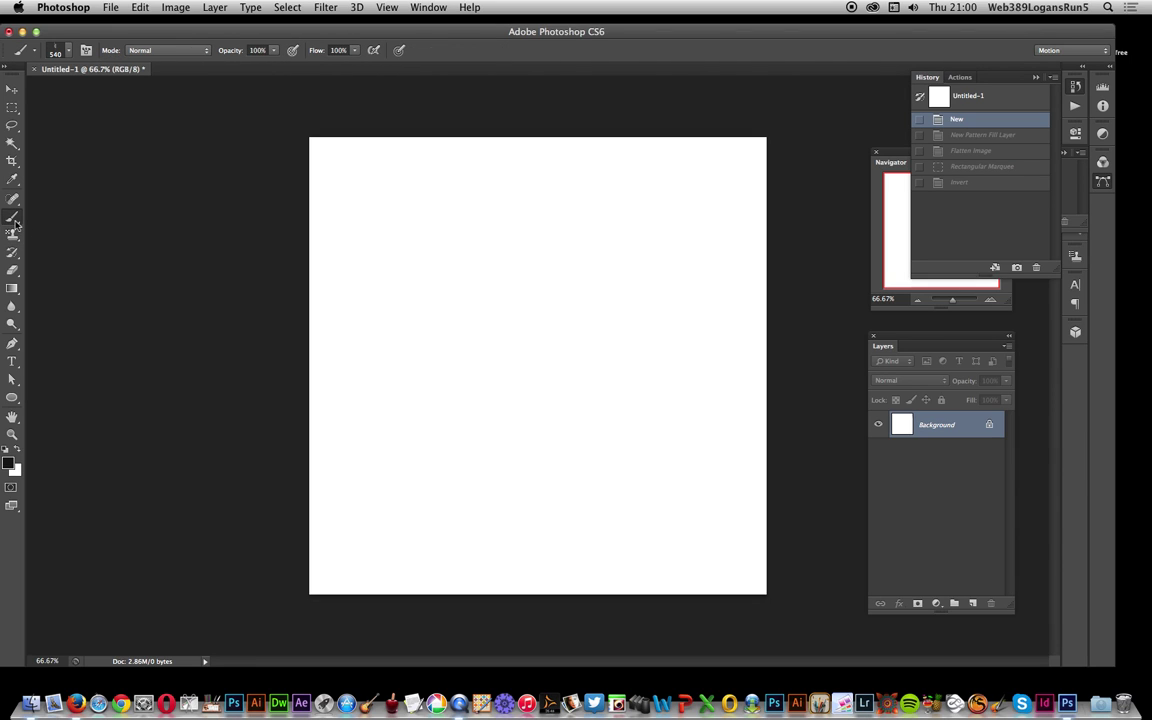
click(70, 53)
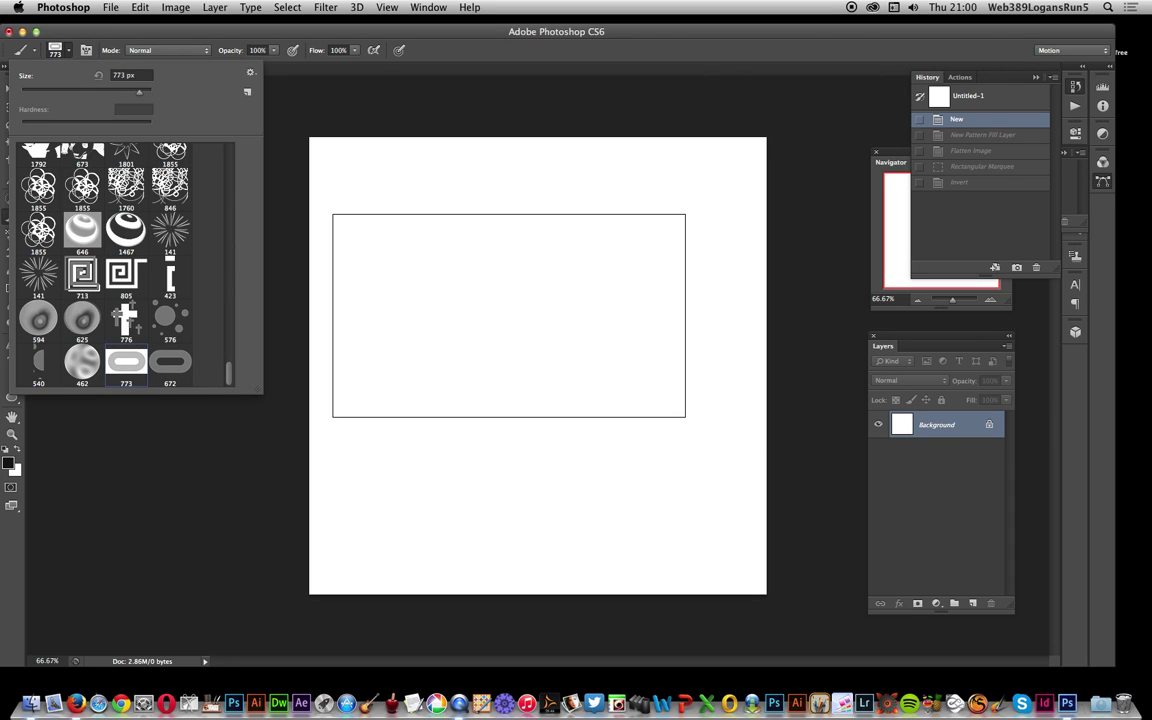
click(518, 306)
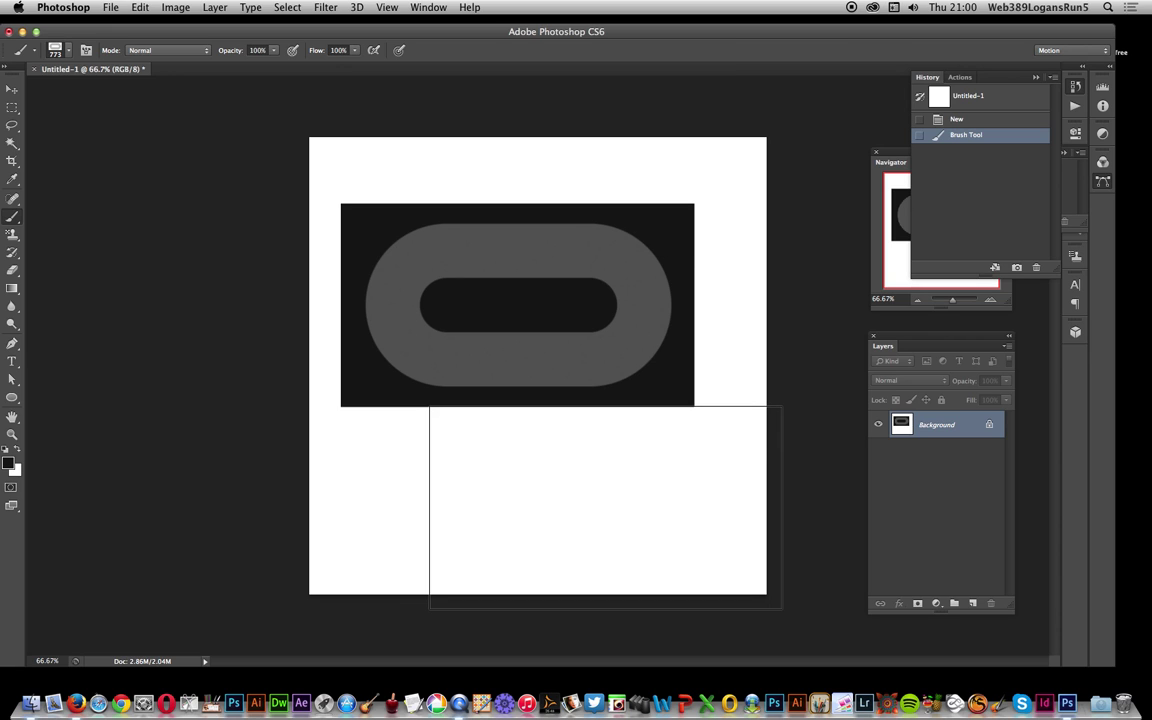
Set the foreground colour to a medium grey and stamp the ring brush in the canvas's lower-left corner.
click(12, 465)
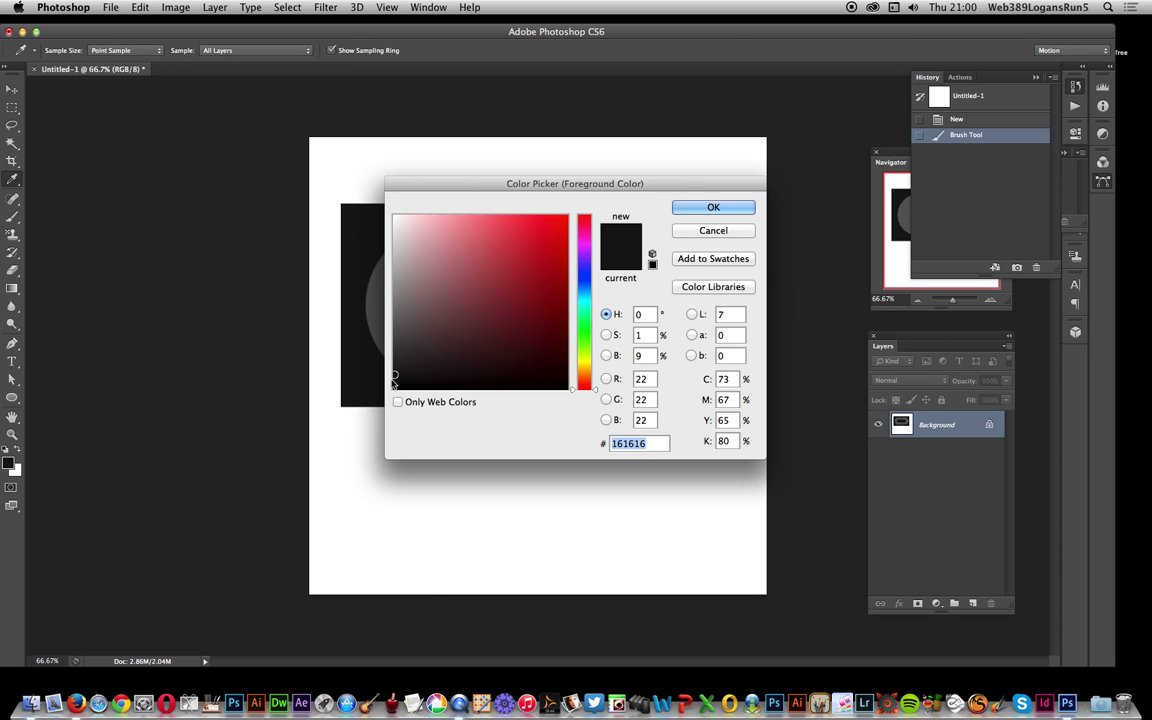
click(393, 308)
click(713, 208)
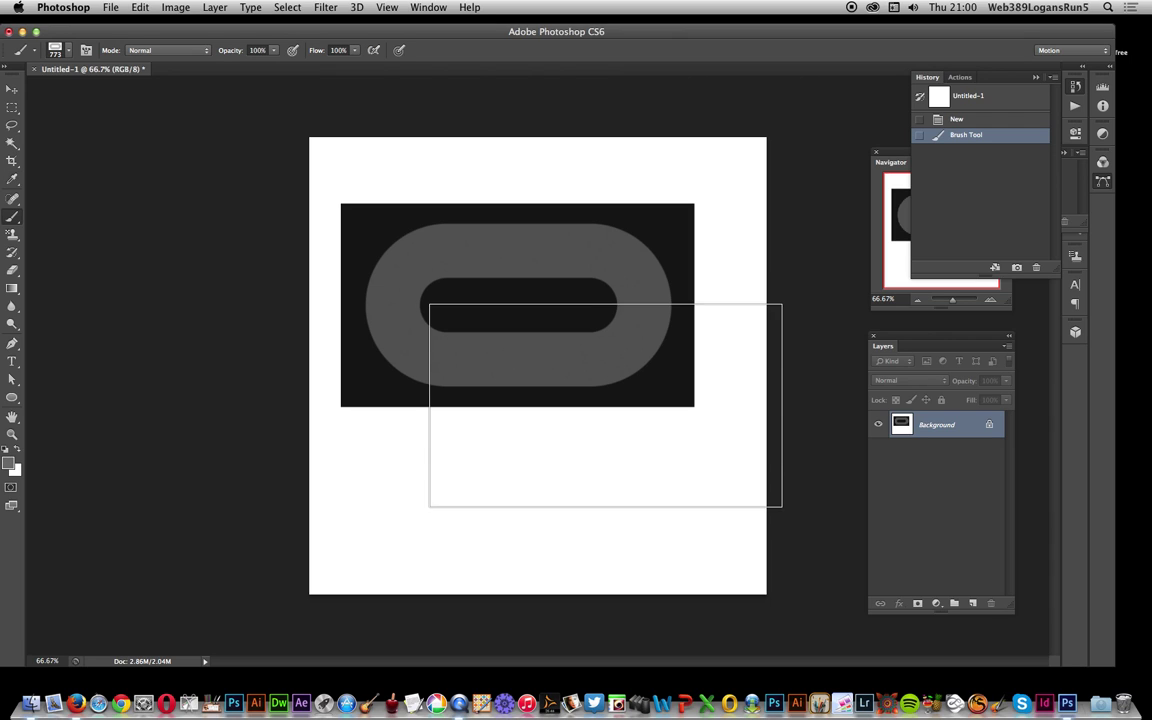
click(366, 508)
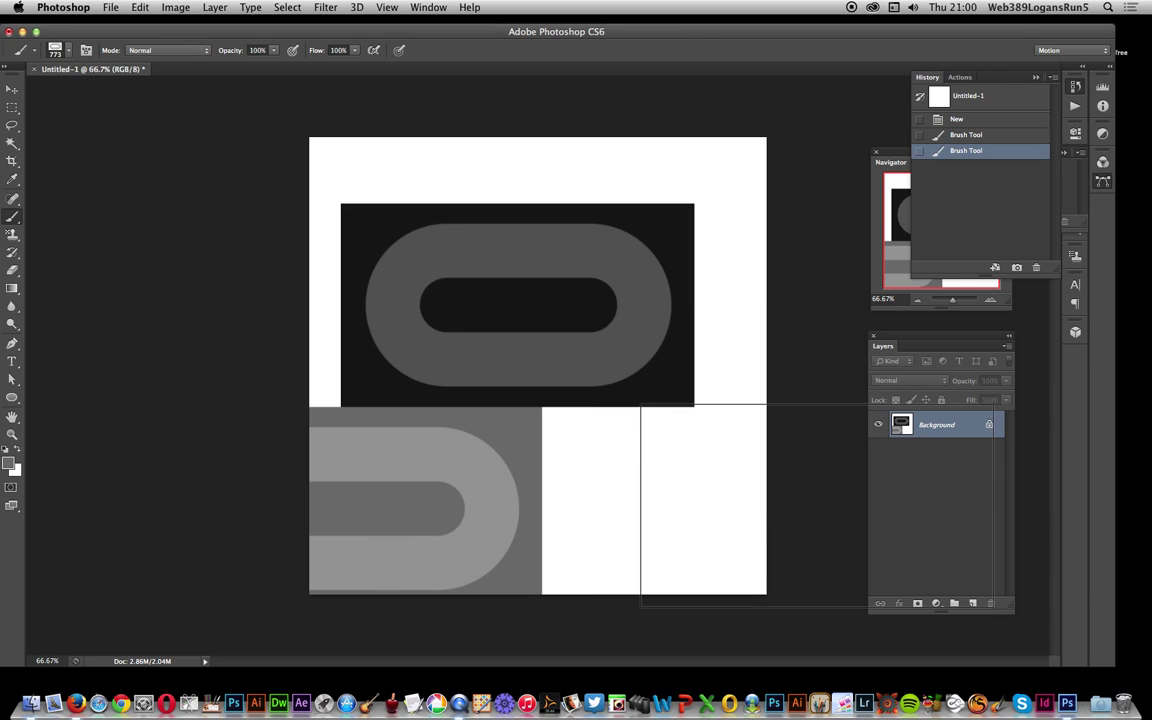
Set the foreground colour to a strong red and stamp the ring brush in the canvas's lower-right corner.
click(9, 466)
click(547, 213)
click(710, 206)
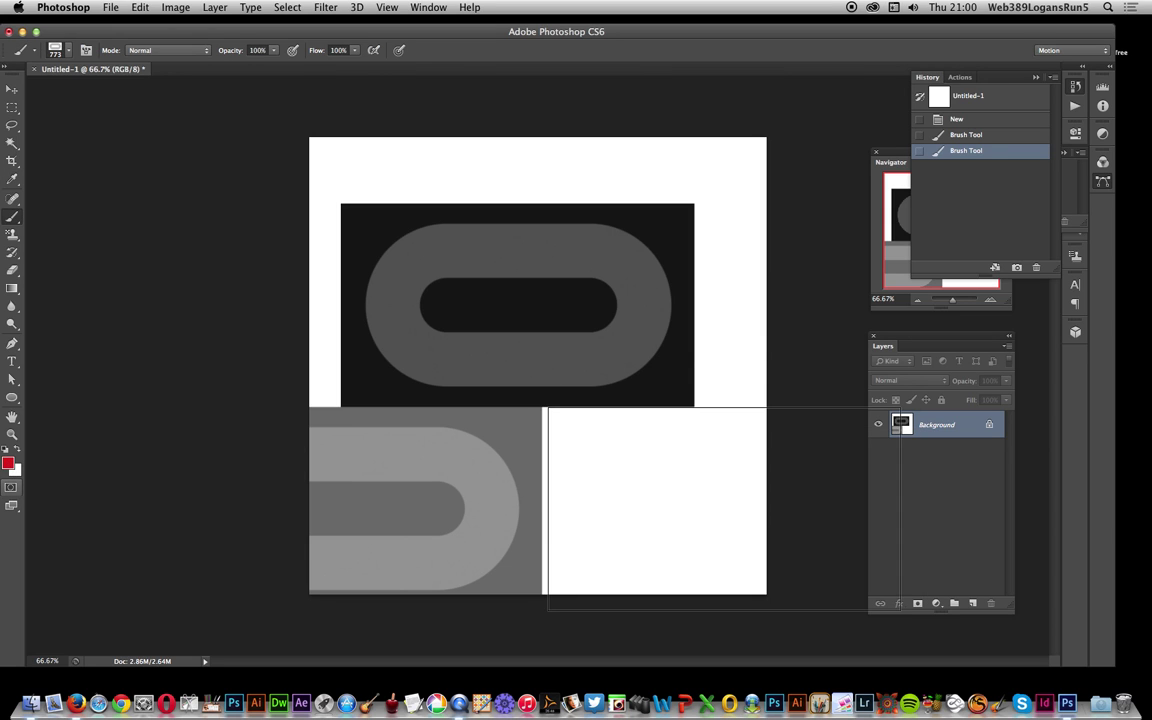
click(720, 507)
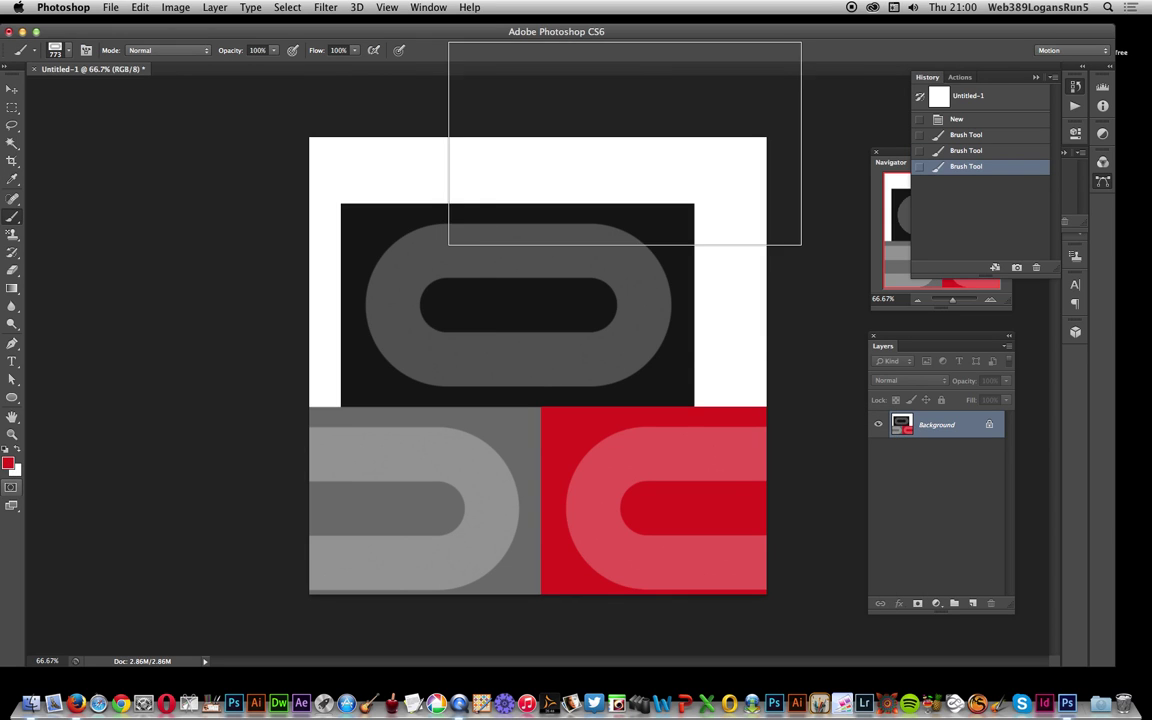